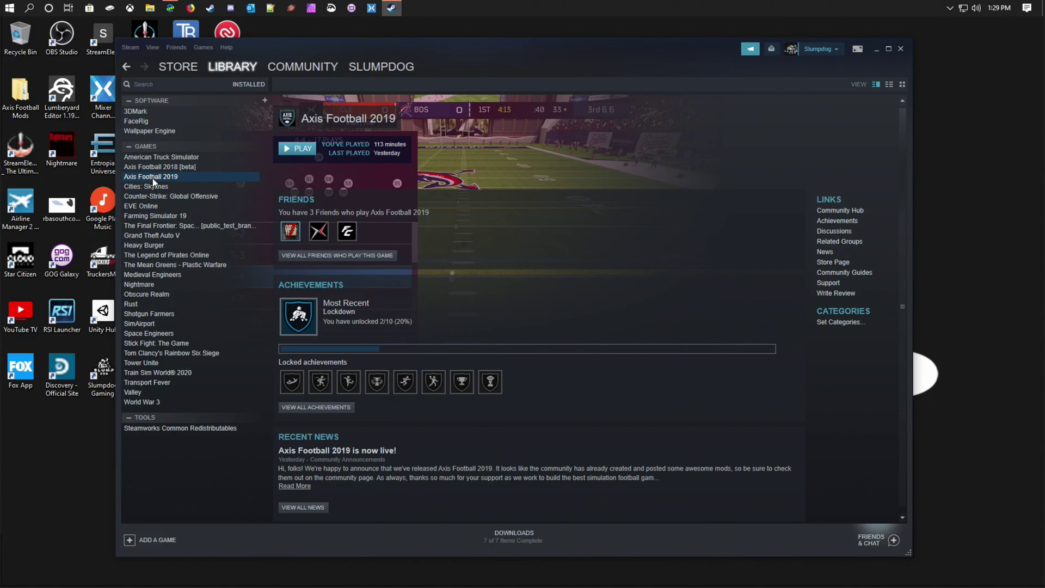
# Open the pinned NFL 2019 Mod topic in the Axis Football 2019 community discussions and find its mod location link
pyautogui.click(839, 211)
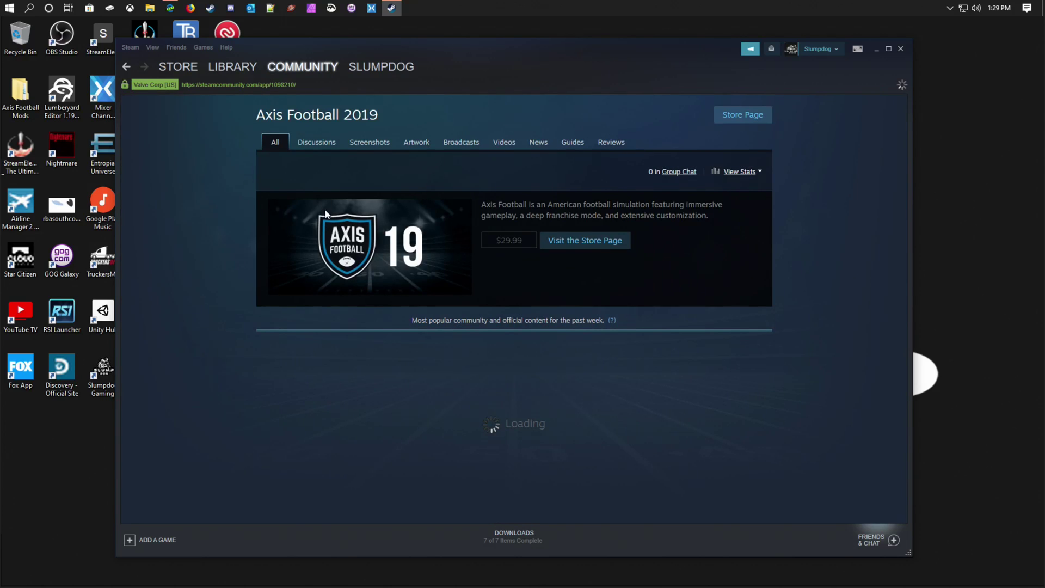
pyautogui.click(313, 143)
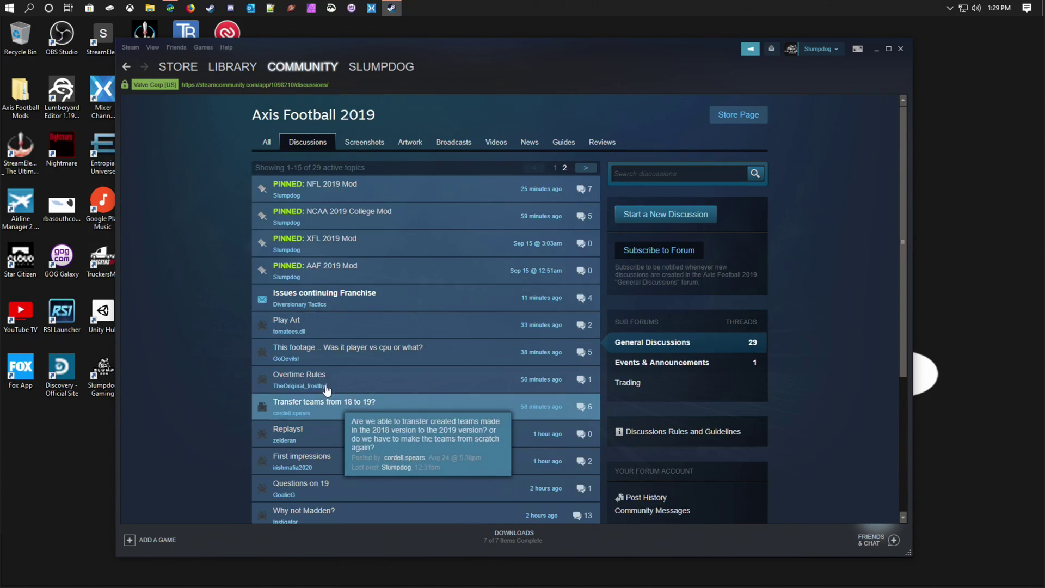
pyautogui.click(334, 196)
pyautogui.scroll(-2, 456, 374)
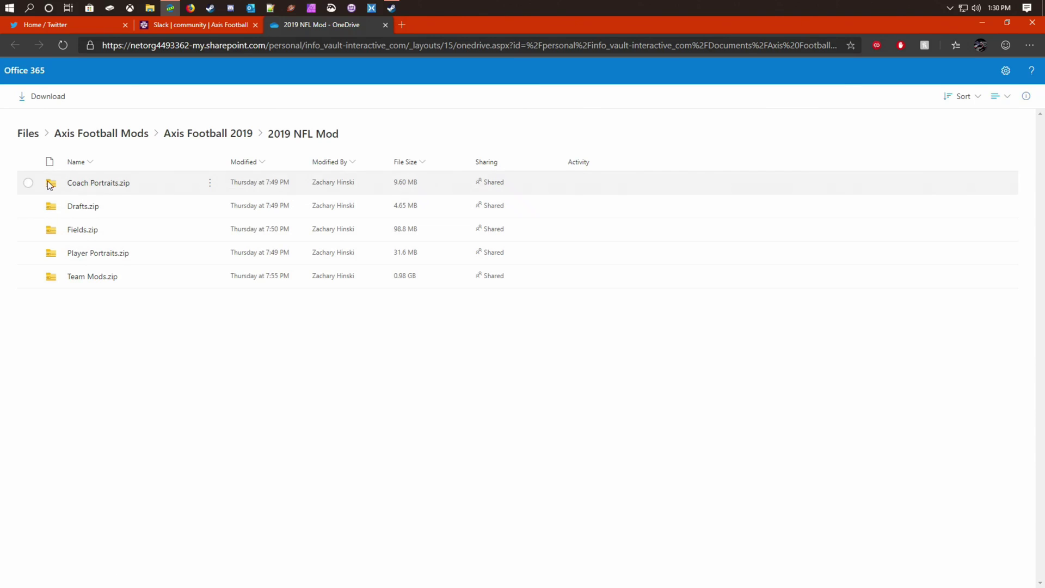
# Download all five zip files from the 2019 NFL Mod folder and minimize the browser
pyautogui.click(28, 162)
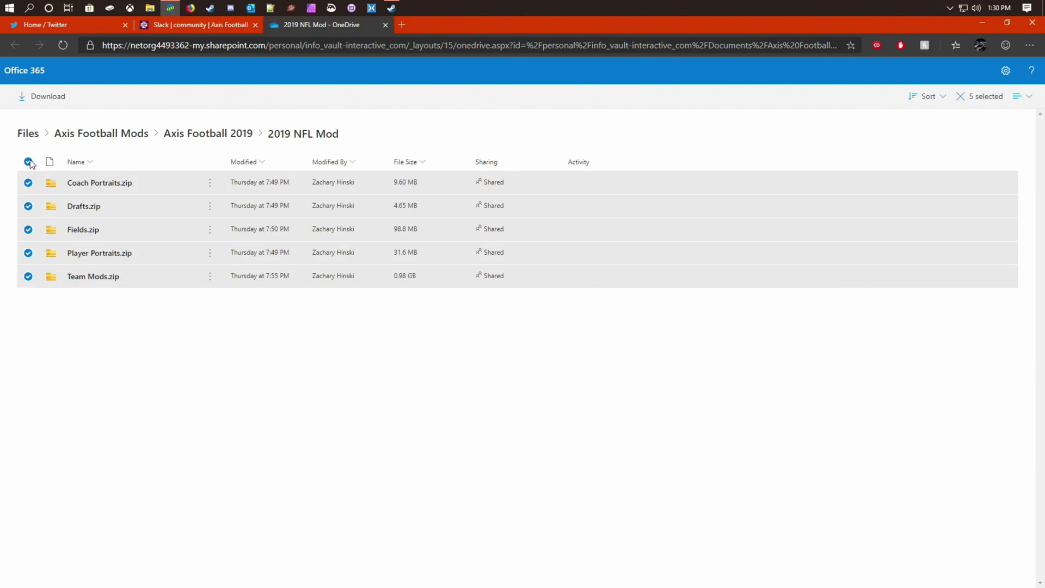
pyautogui.click(49, 101)
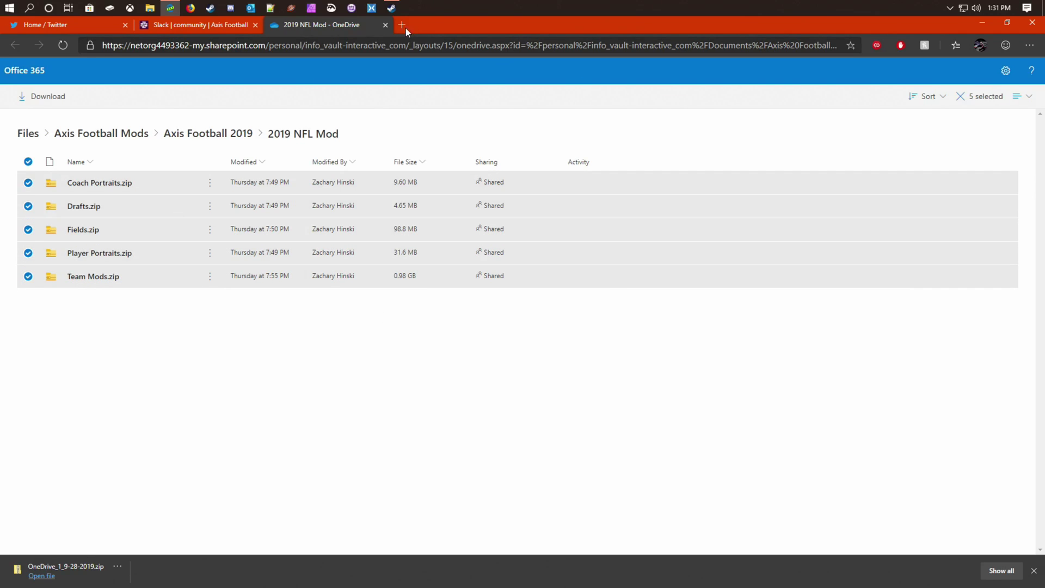
pyautogui.click(983, 24)
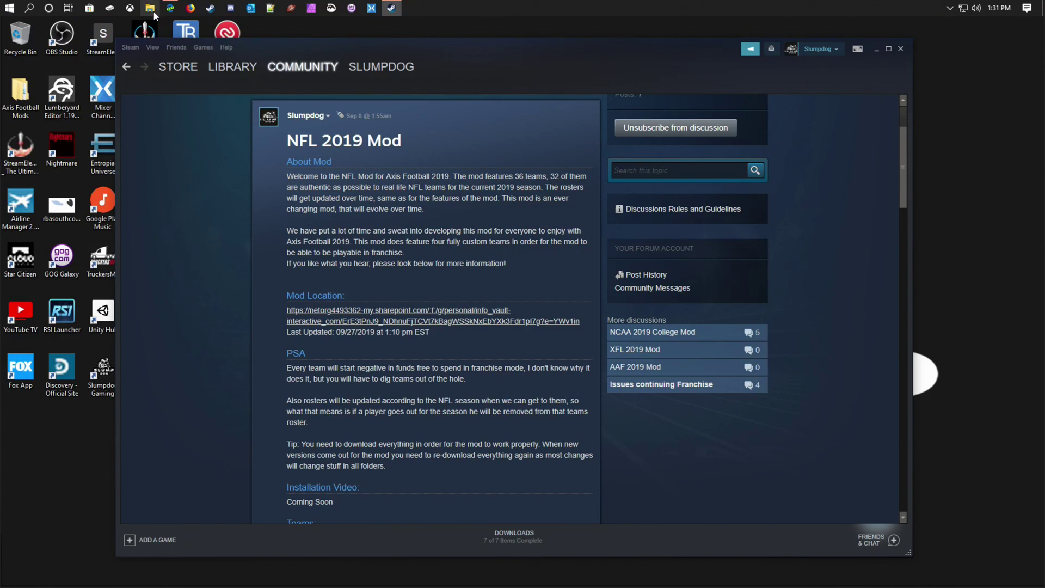
# Browse the local files of Axis Football 2019 from its properties in the Steam library
pyautogui.moveTo(240, 77)
pyautogui.click(232, 160)
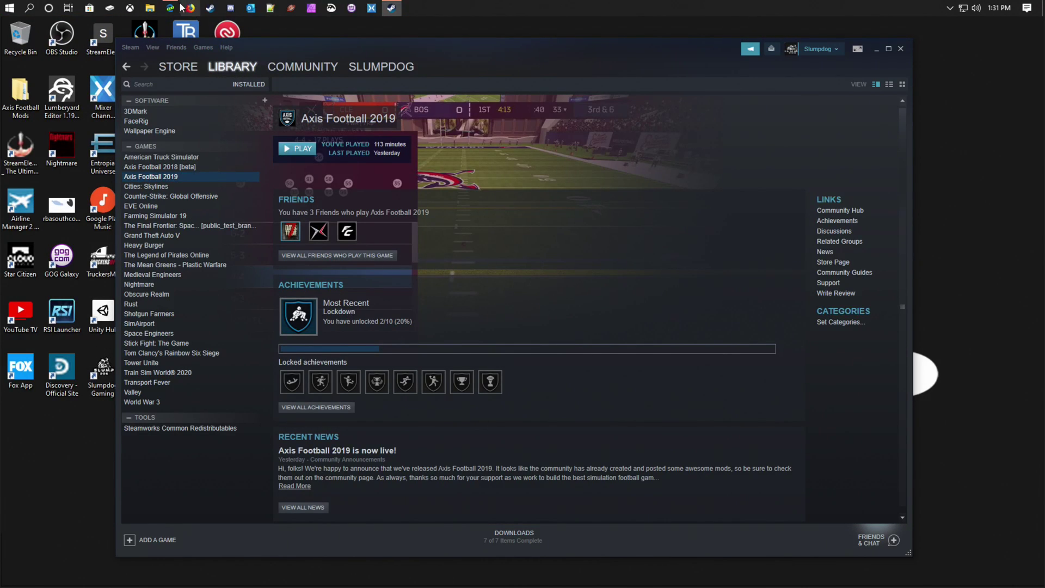
pyautogui.rightClick(181, 175)
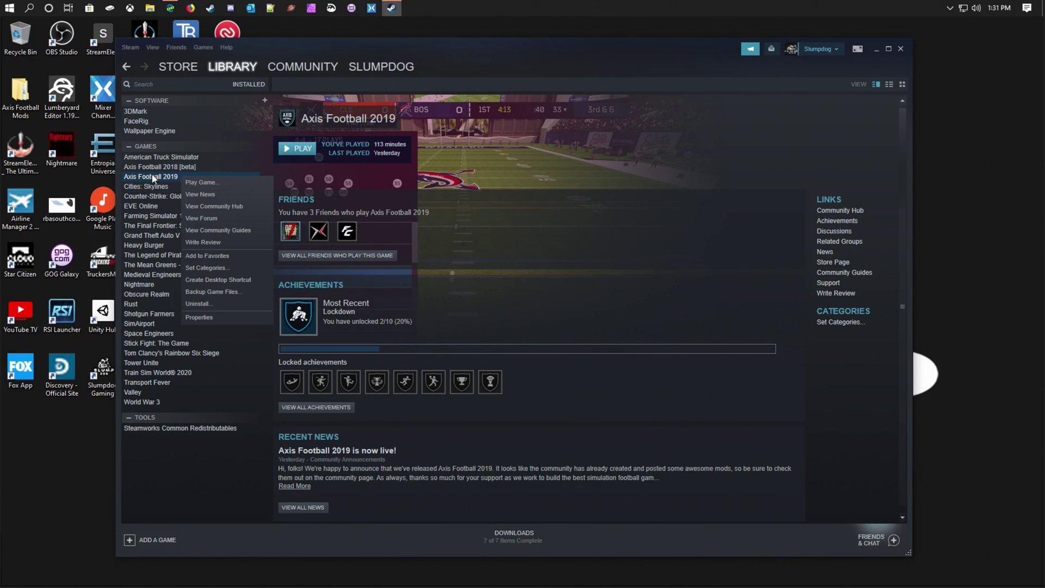
pyautogui.click(204, 318)
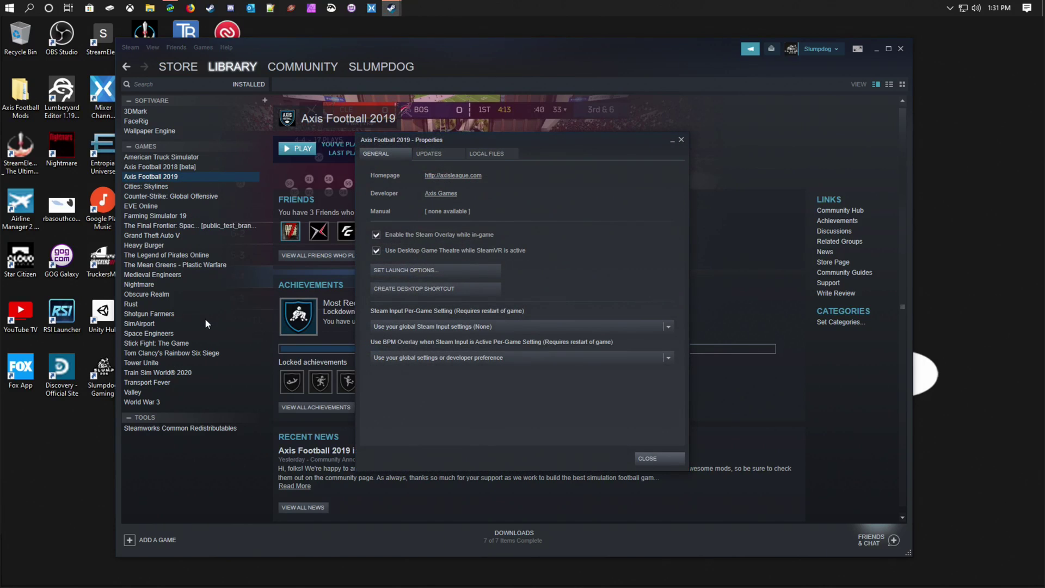
pyautogui.click(487, 154)
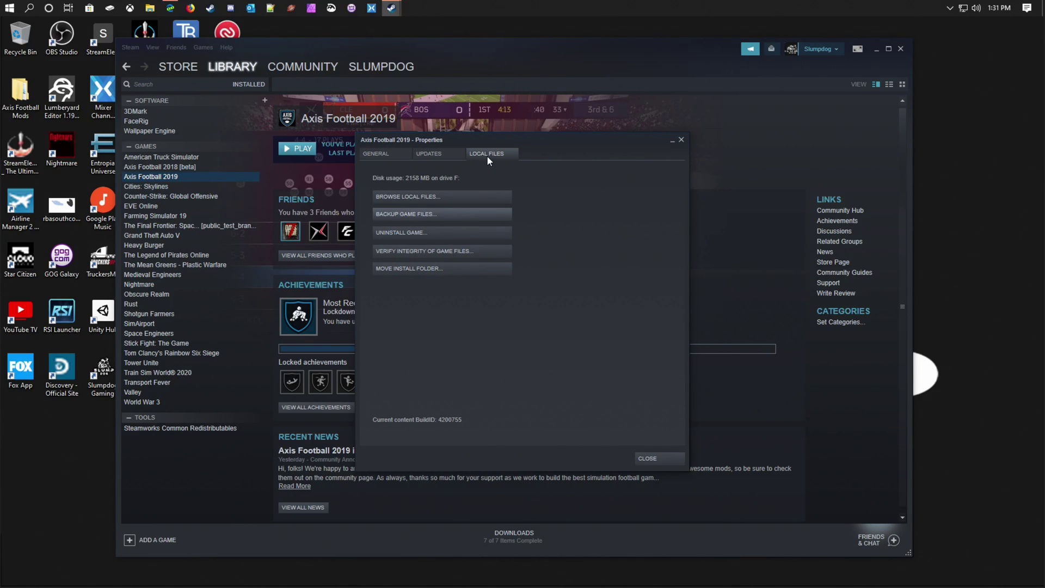
pyautogui.click(442, 198)
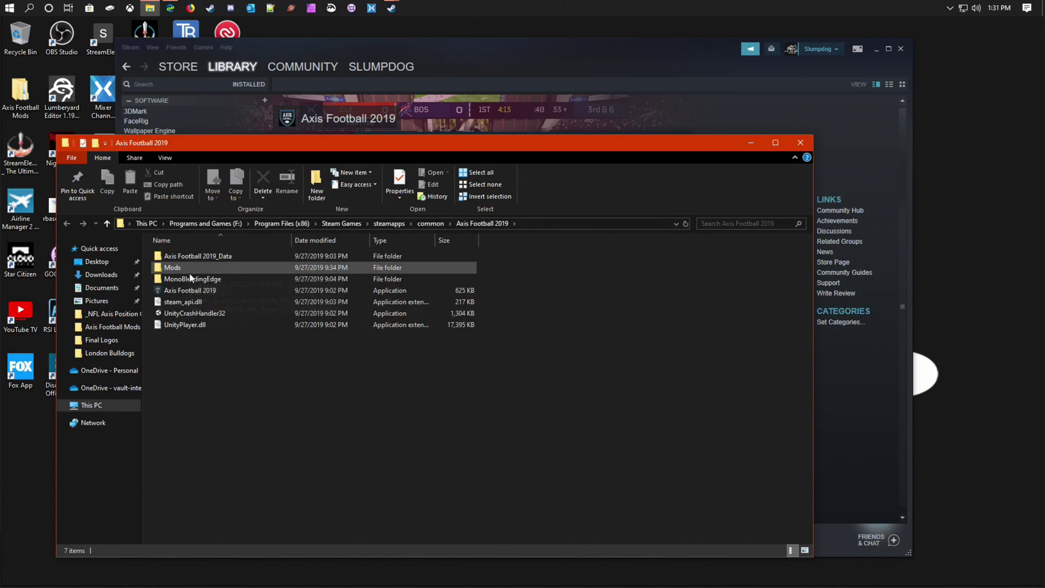
# Delete the Coach Portraits, Drafts, Fields, Logs, Player Portraits and Team Mods folders from the game's Mods folder
pyautogui.doubleClick(189, 270)
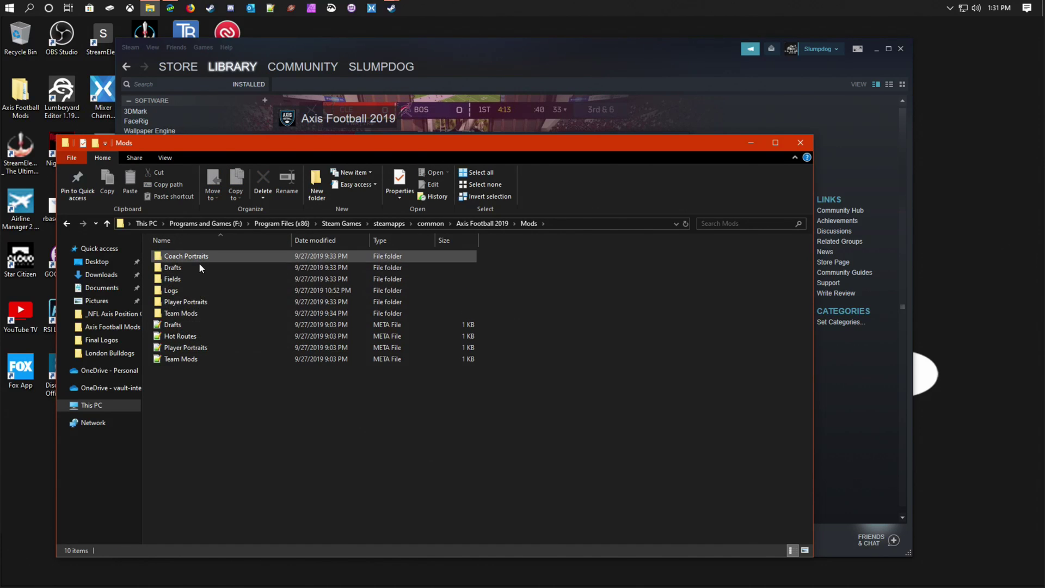
pyautogui.moveTo(145, 250); pyautogui.dragTo(204, 315)
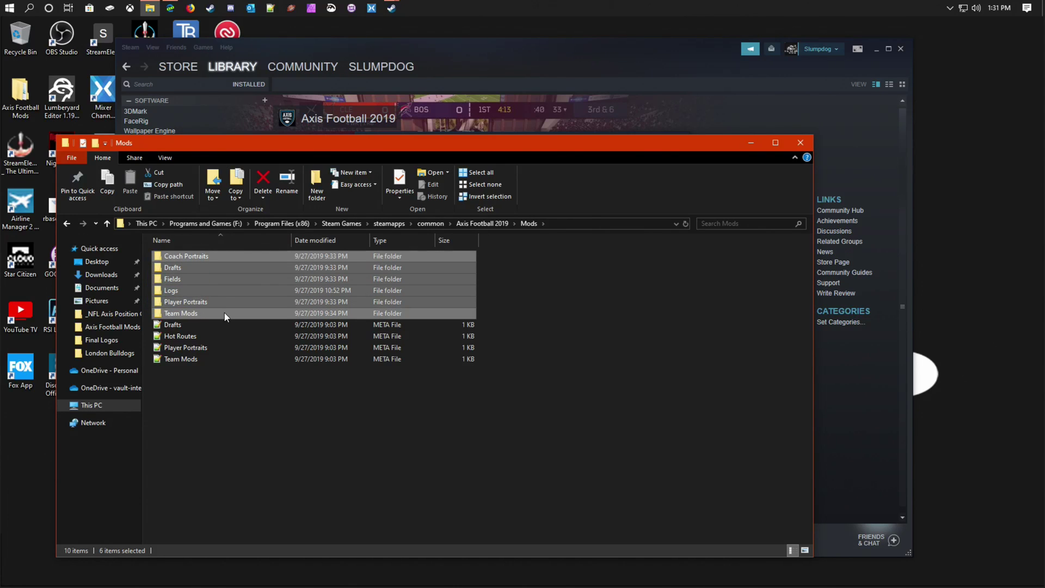
pyautogui.press('Delete')
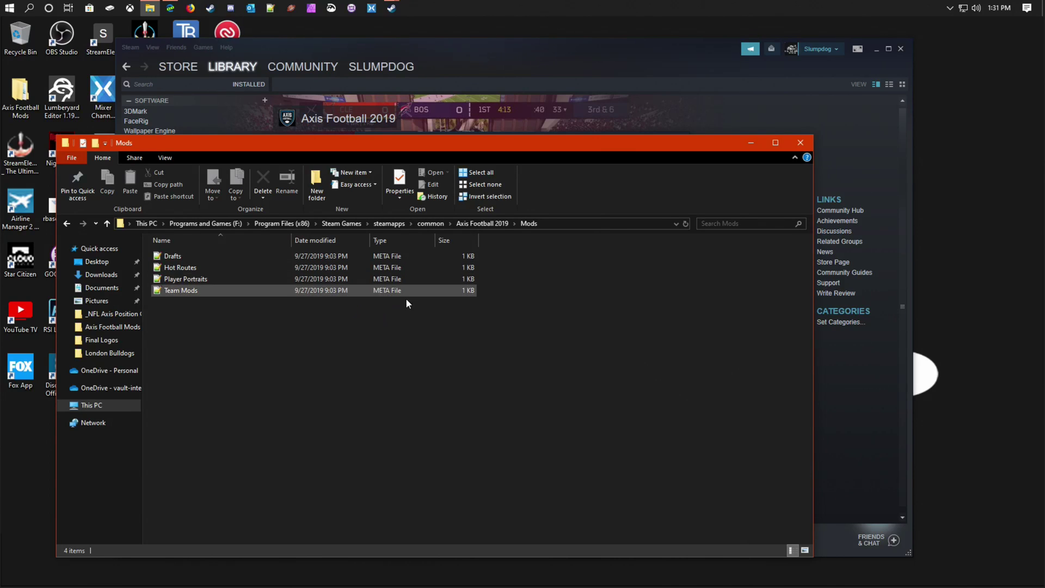
# Extract the OneDrive_2_9-28-2019 archive in Downloads with 7-Zip into a folder of the same name, and delete the archive
pyautogui.click(154, 10)
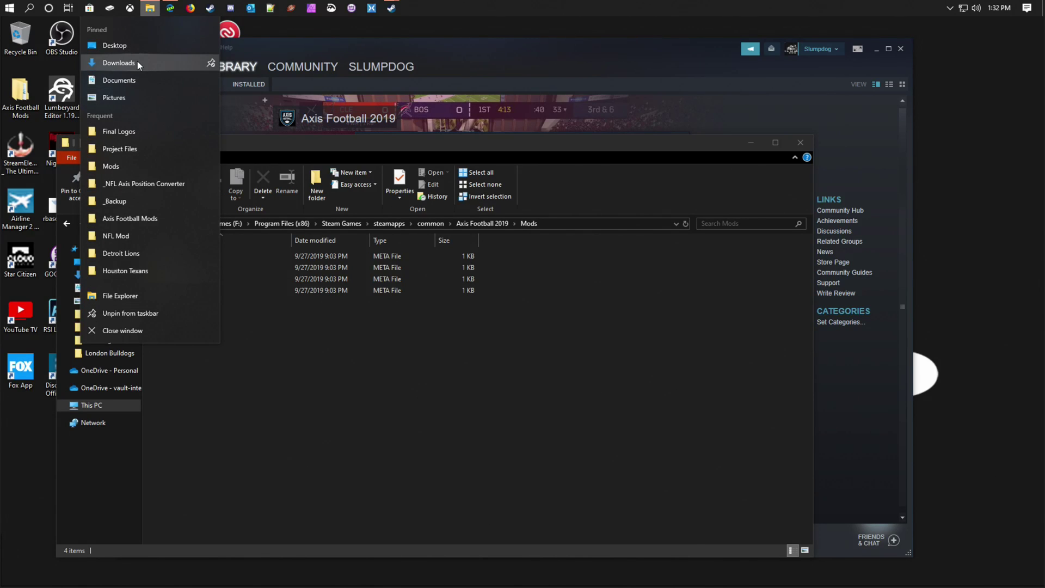
pyautogui.click(161, 65)
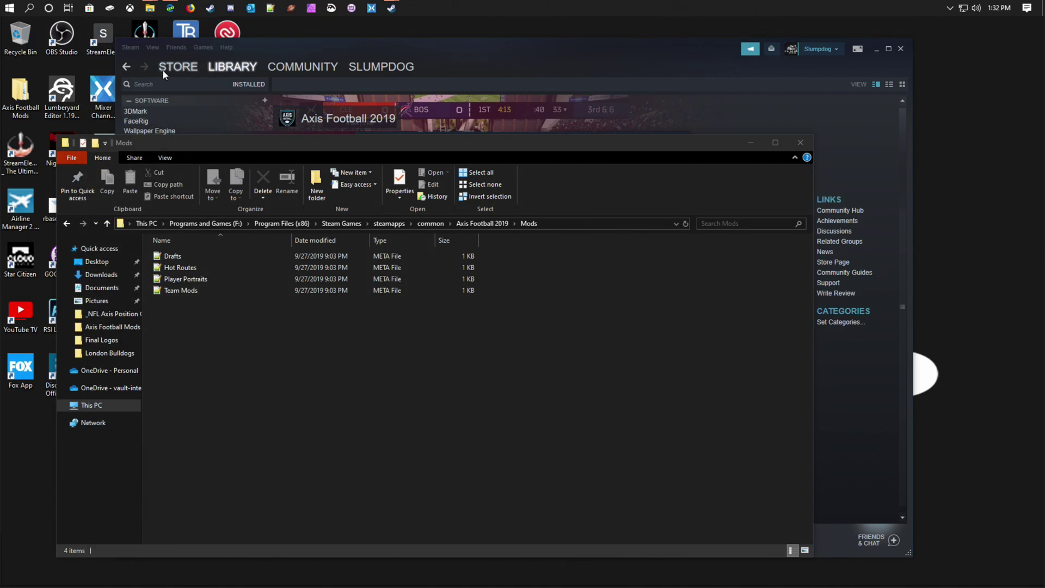
pyautogui.click(211, 316)
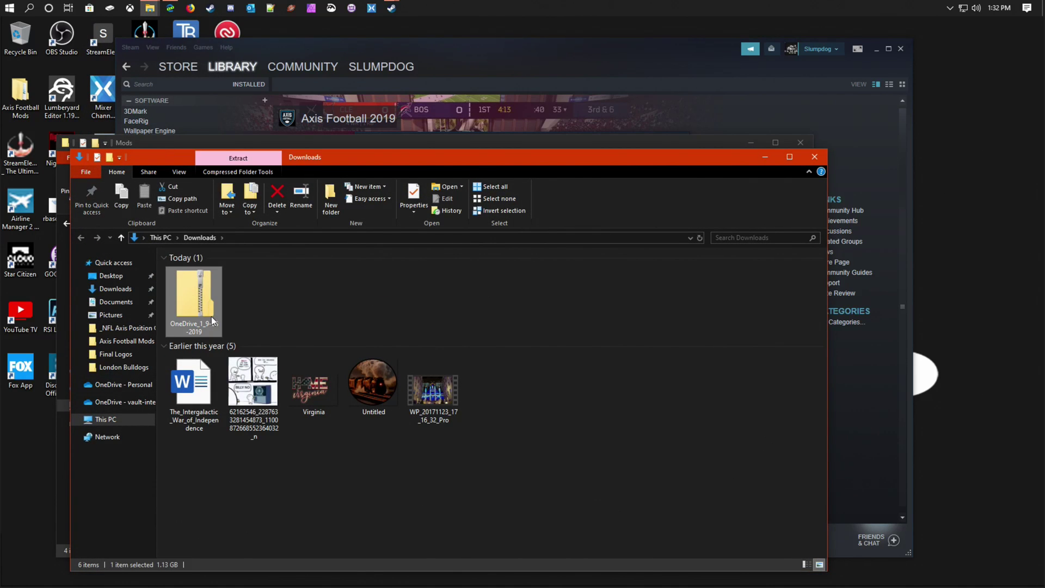
pyautogui.rightClick(211, 317)
pyautogui.moveTo(259, 366)
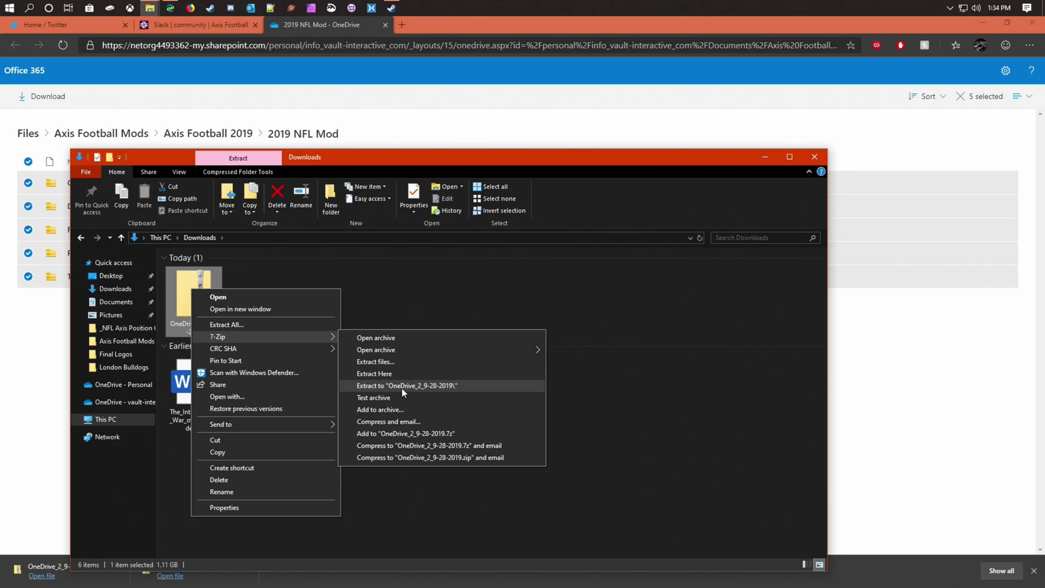
pyautogui.click(402, 386)
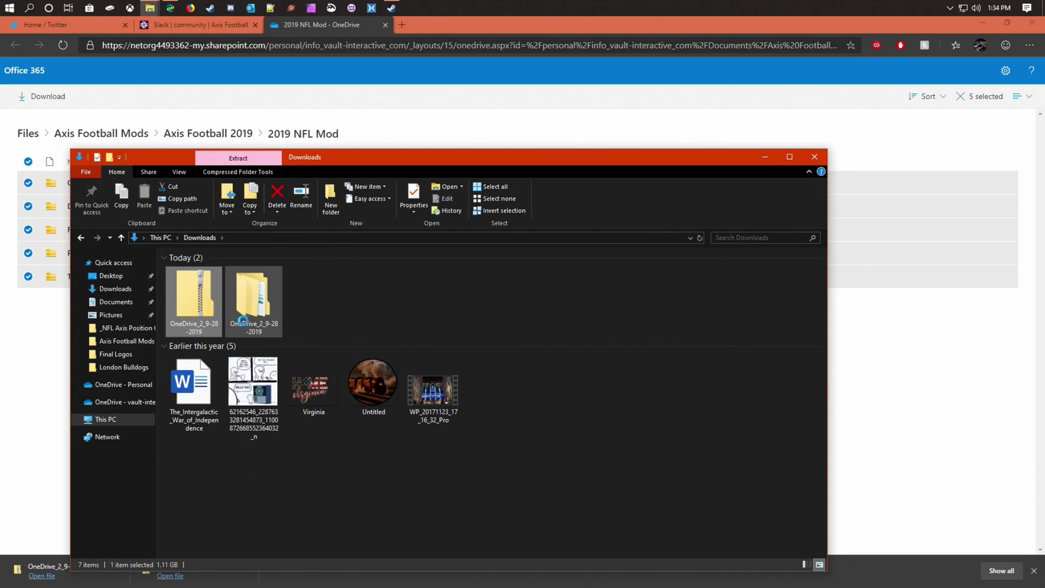
pyautogui.click(279, 196)
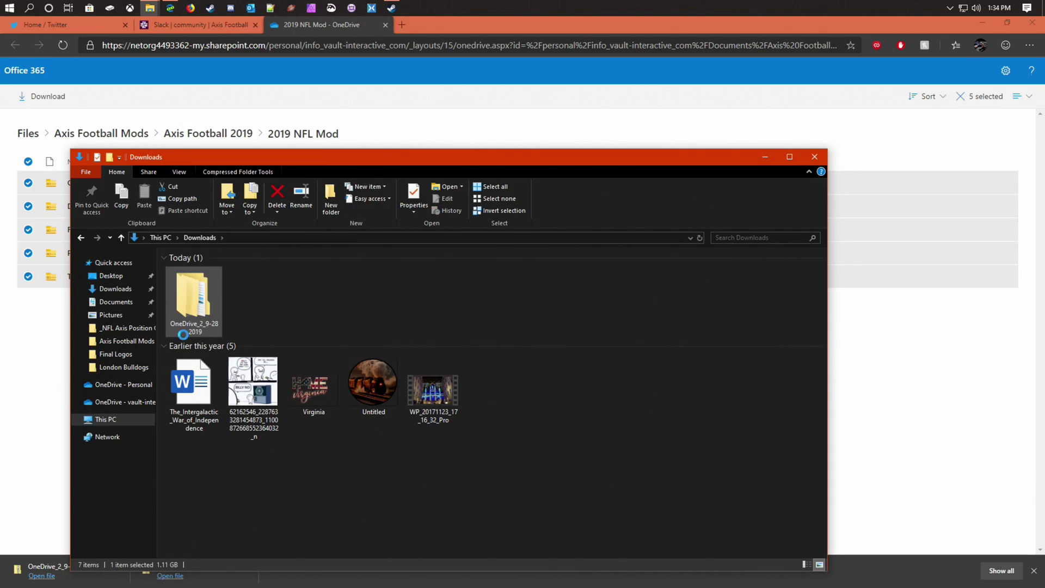
# Extract the Coach Portraits archive inside the OneDrive_2_9-28-2019 folder into its own Coach Portraits folder with 7-Zip
pyautogui.doubleClick(206, 315)
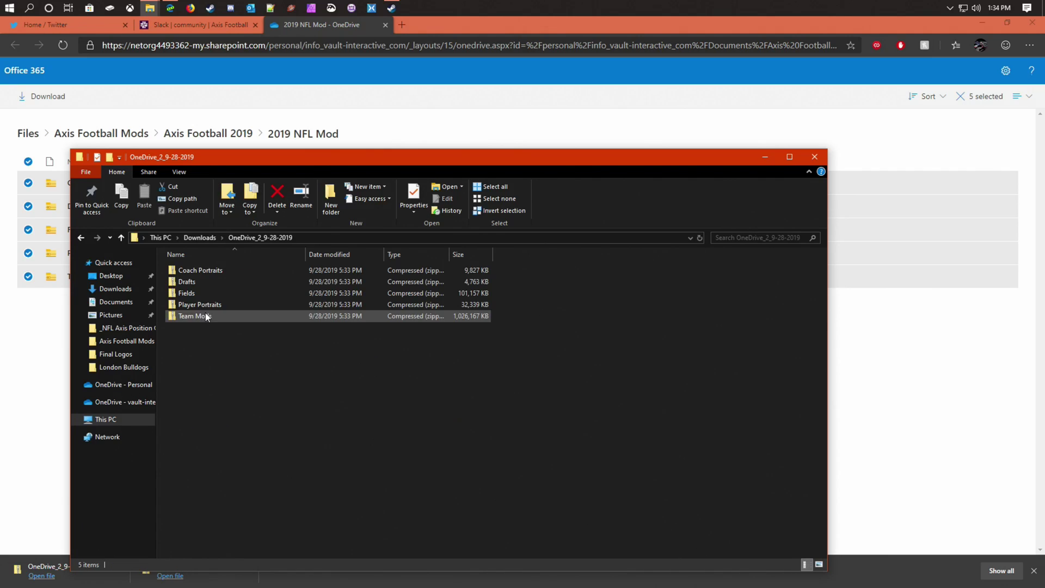
pyautogui.click(207, 271)
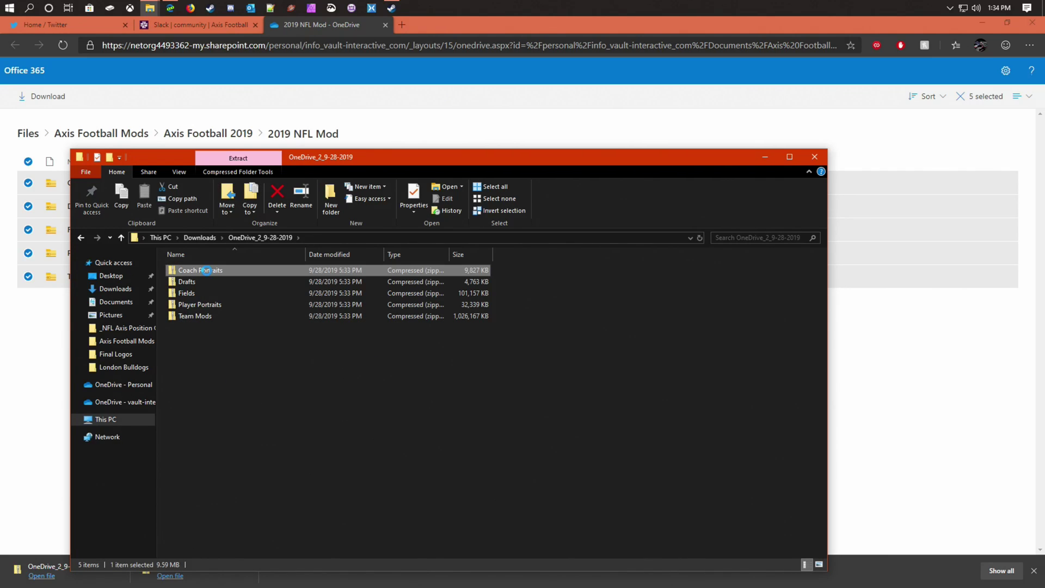
pyautogui.rightClick(207, 271)
pyautogui.moveTo(237, 319)
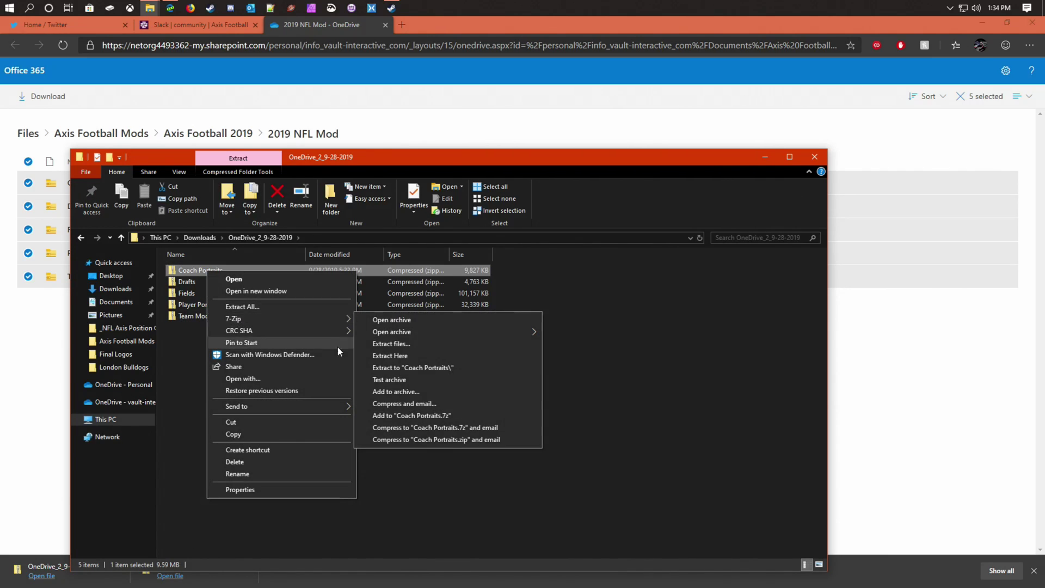
pyautogui.click(433, 368)
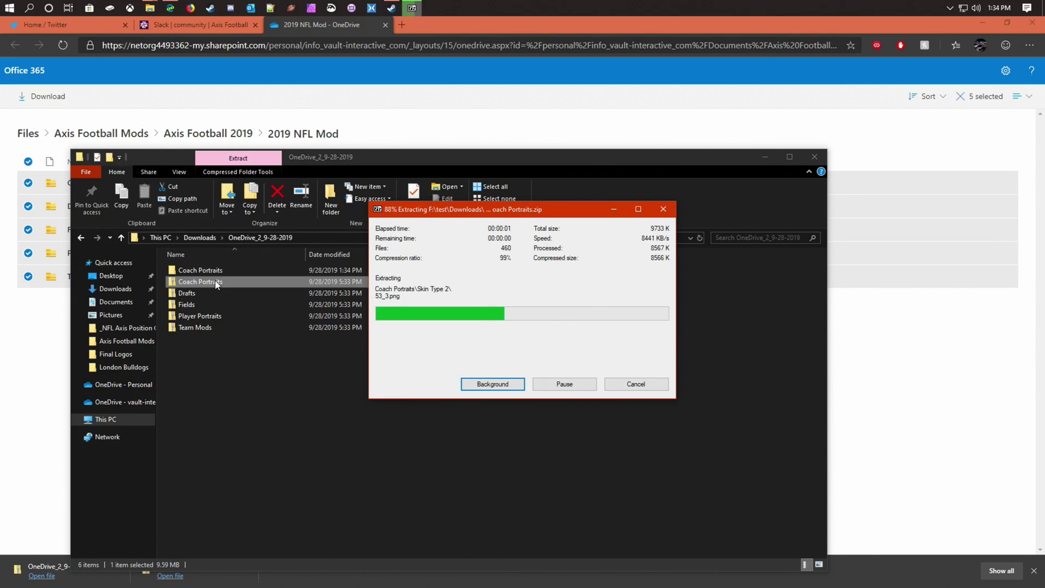
# Extract the Drafts archive into its own Drafts folder with 7-Zip
pyautogui.click(211, 293)
pyautogui.rightClick(211, 293)
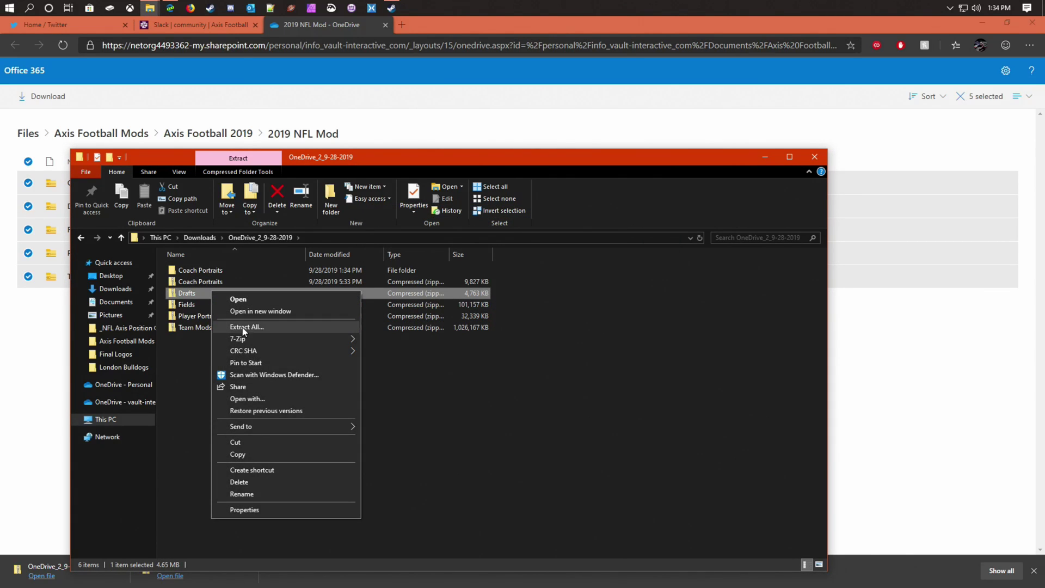
pyautogui.moveTo(244, 339)
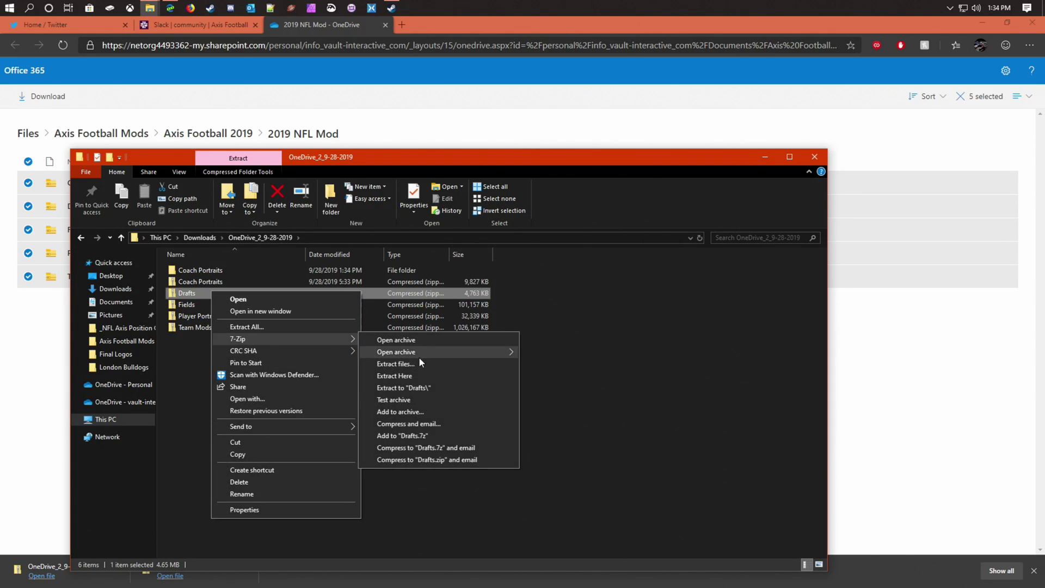
pyautogui.click(425, 391)
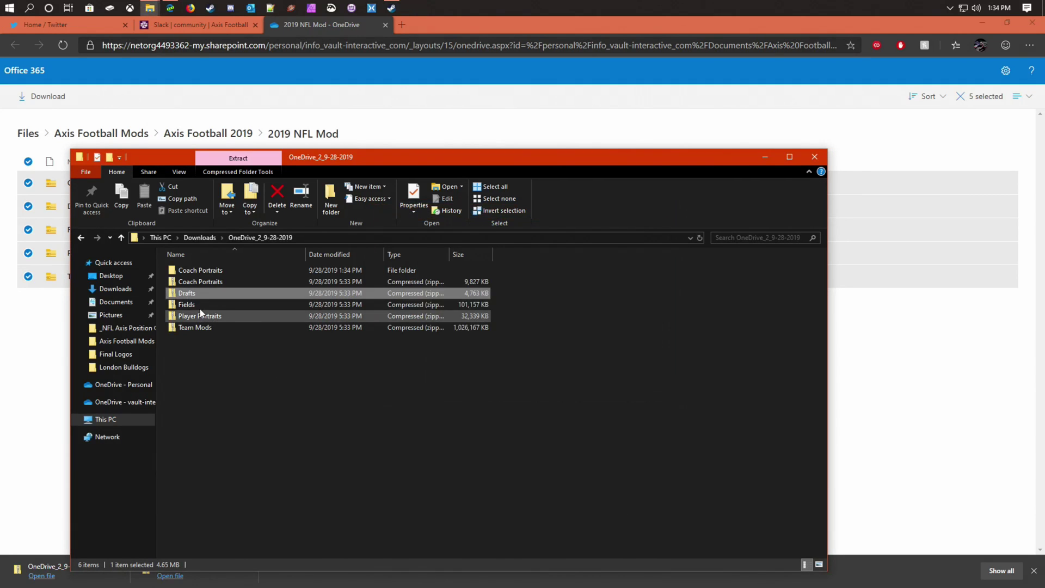
# Extract the Team Mods archive into its own Team Mods folder with 7-Zip
pyautogui.rightClick(199, 308)
pyautogui.click(194, 339)
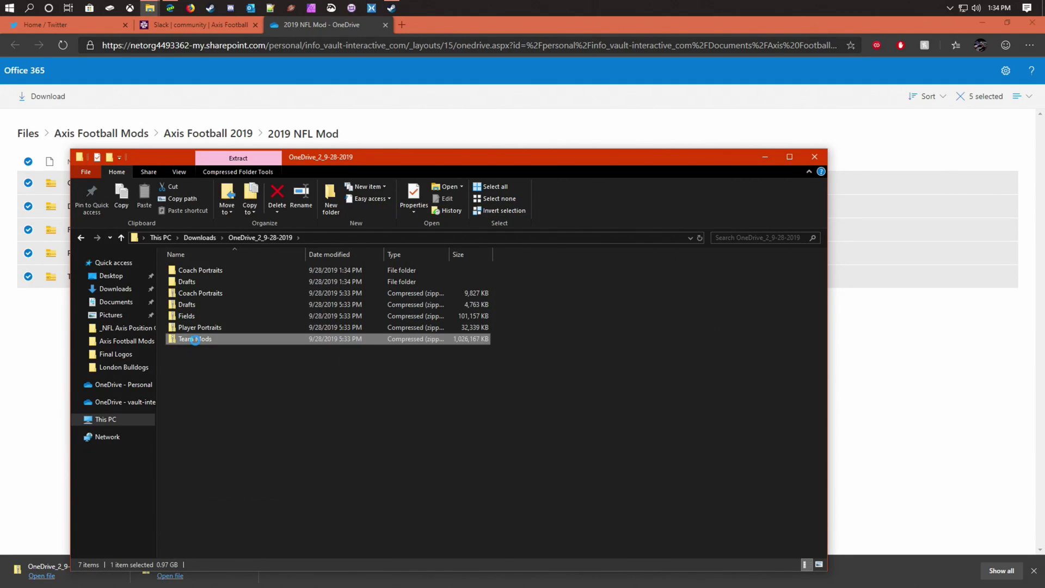
pyautogui.rightClick(199, 338)
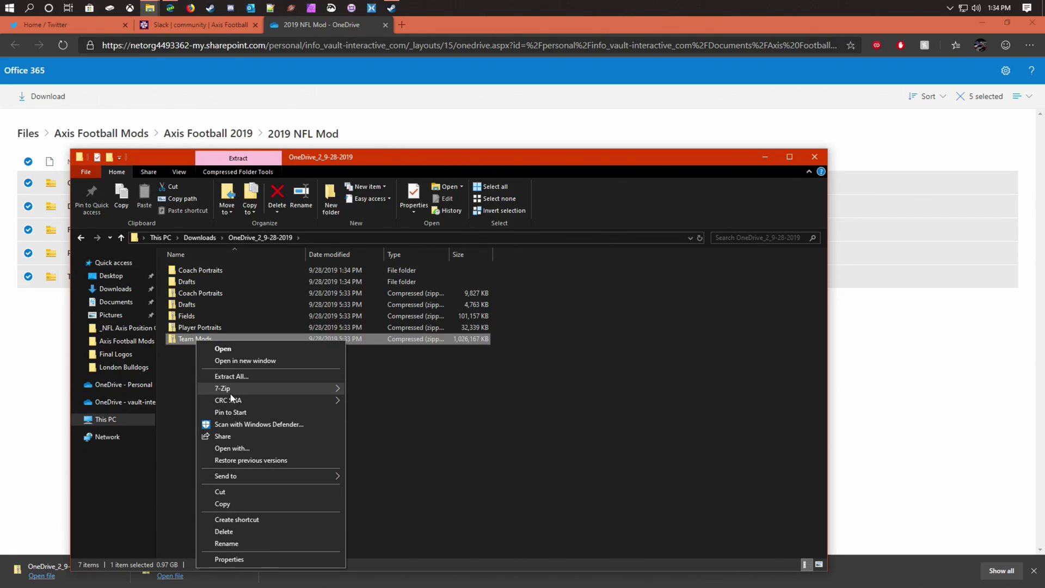
pyautogui.moveTo(230, 388)
pyautogui.click(435, 438)
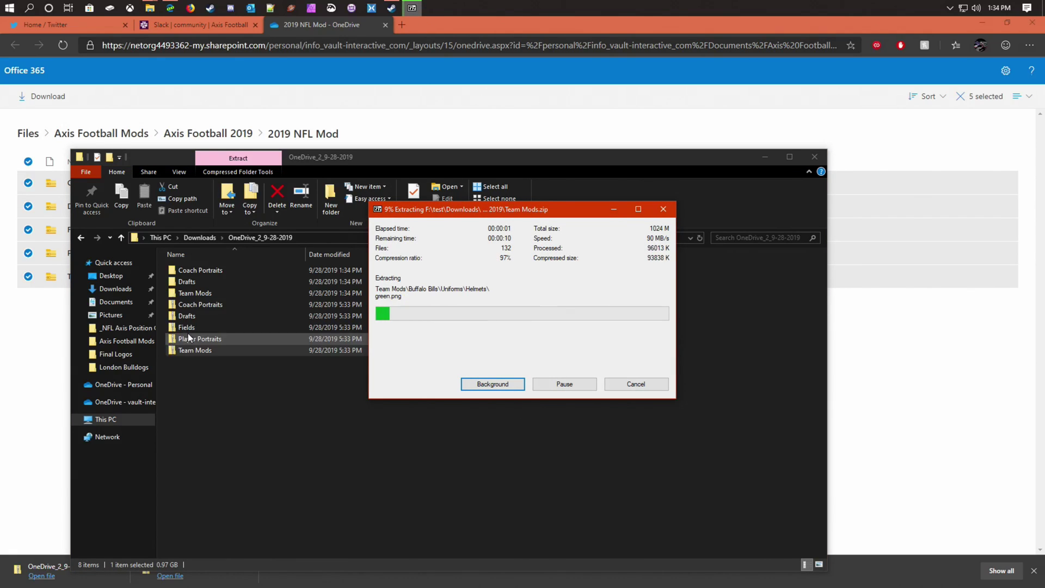
# Extract the Player Portraits archive into its own Player Portraits folder with 7-Zip
pyautogui.click(190, 339)
pyautogui.rightClick(190, 339)
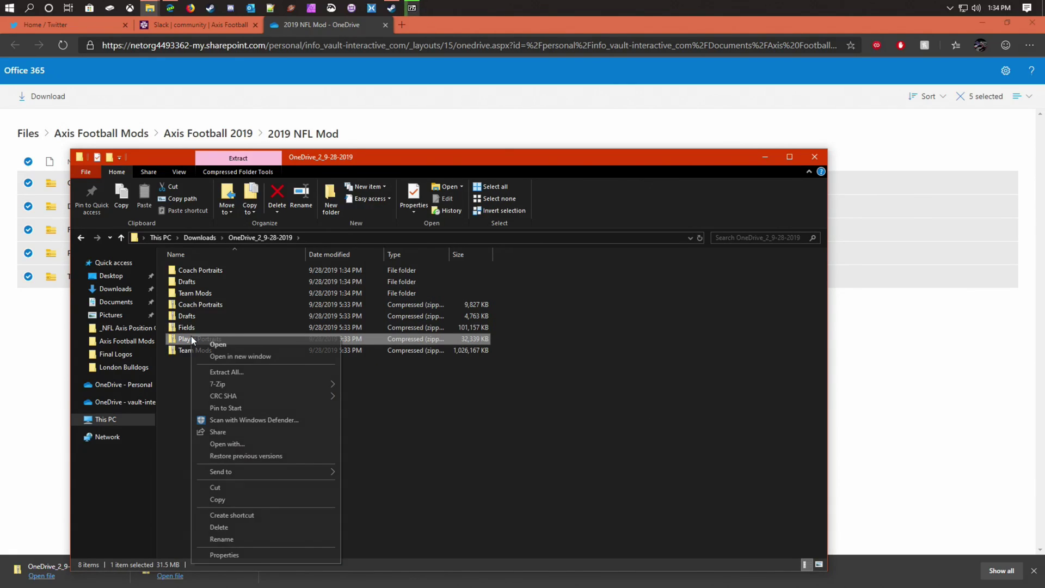
pyautogui.moveTo(233, 381)
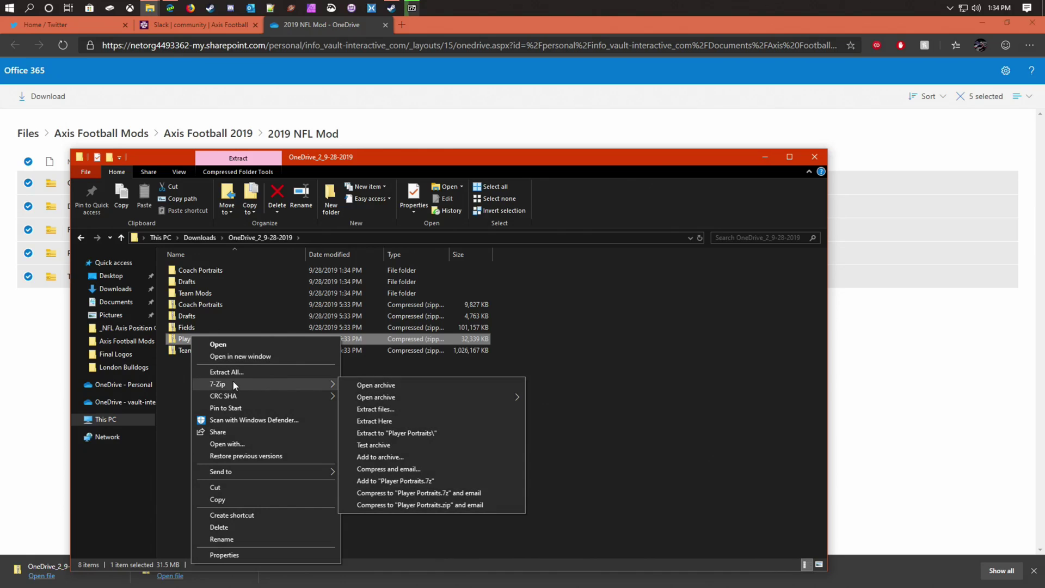
pyautogui.click(433, 432)
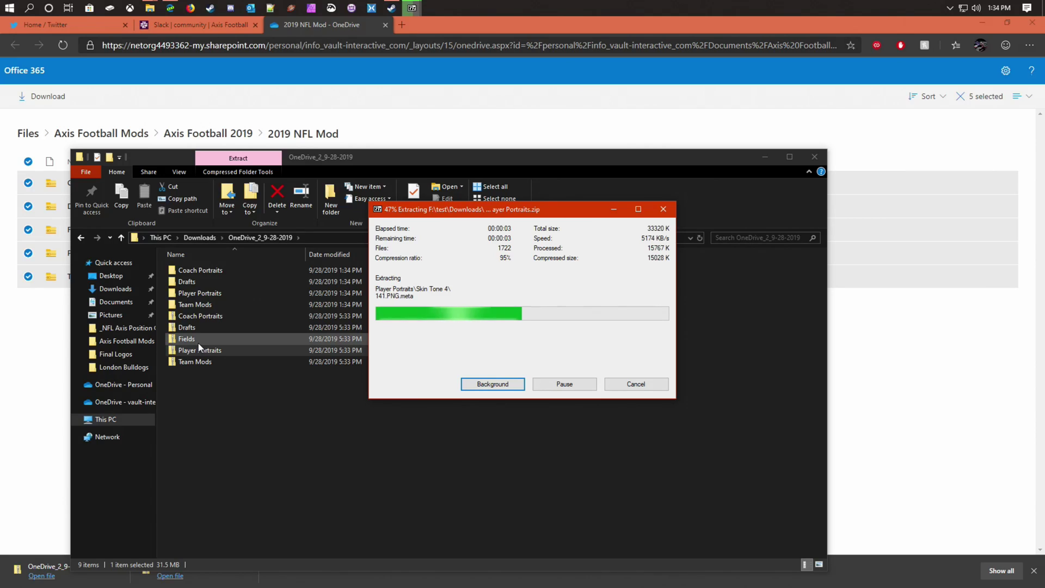
# Delete the already extracted Coach Portraits and Drafts zip archives from the OneDrive_2_9-28-2019 folder
pyautogui.click(187, 341)
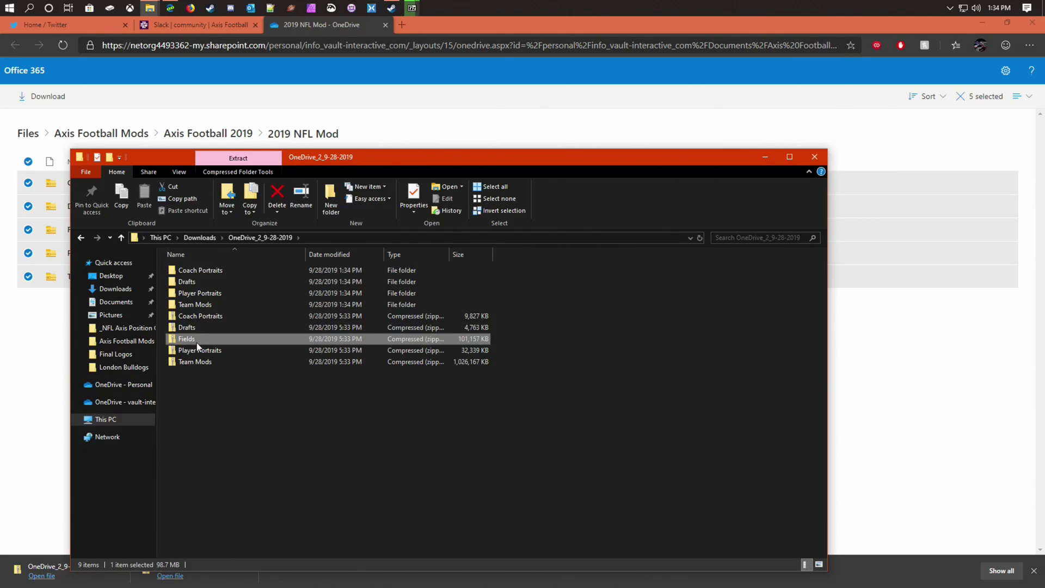
pyautogui.click(189, 318)
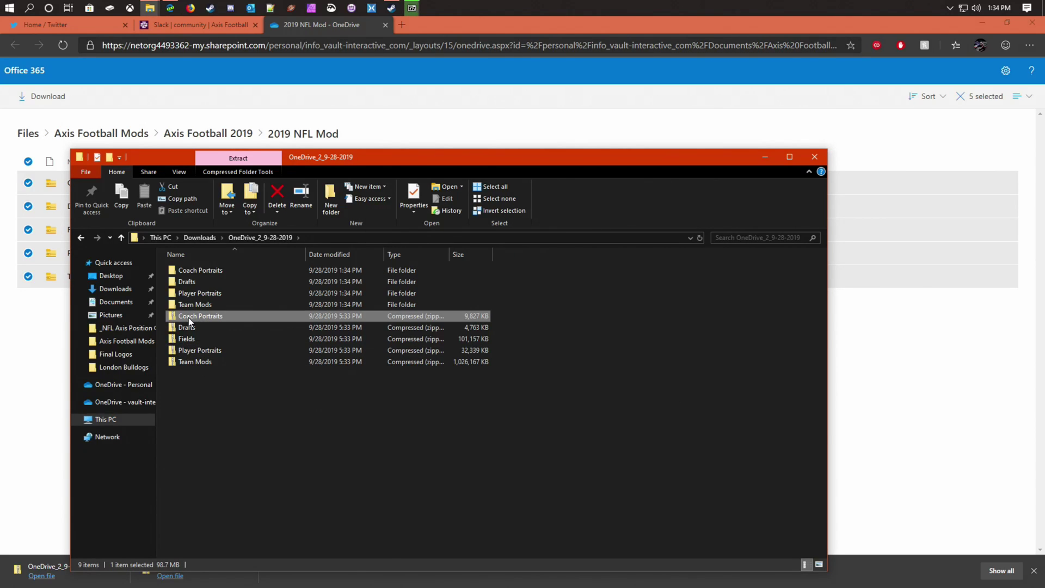
pyautogui.press('Delete')
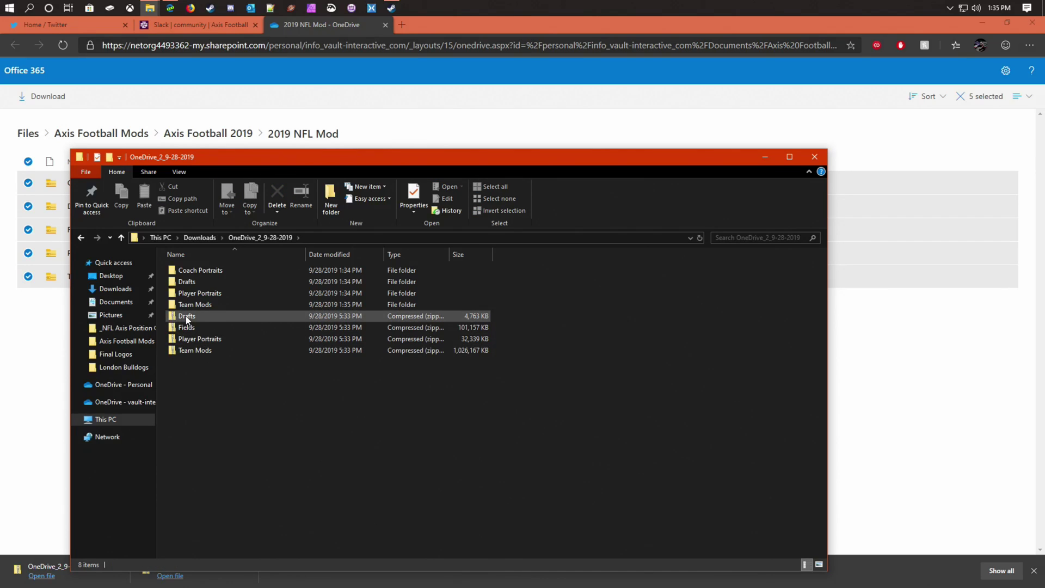
pyautogui.press('Delete')
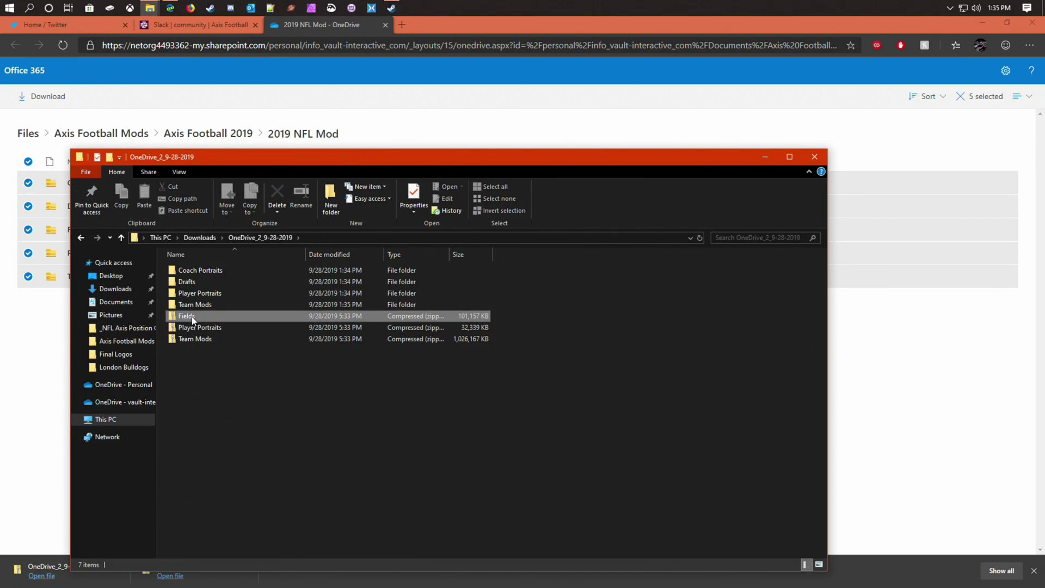
# Extract the Fields archive into its own Fields folder with 7-Zip
pyautogui.rightClick(192, 316)
pyautogui.moveTo(227, 365)
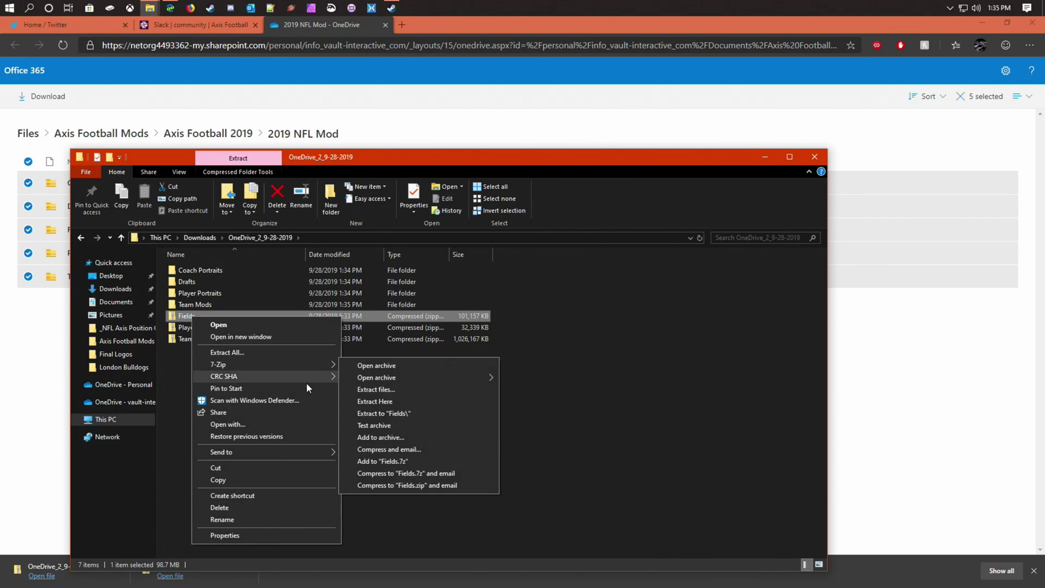
pyautogui.click(369, 413)
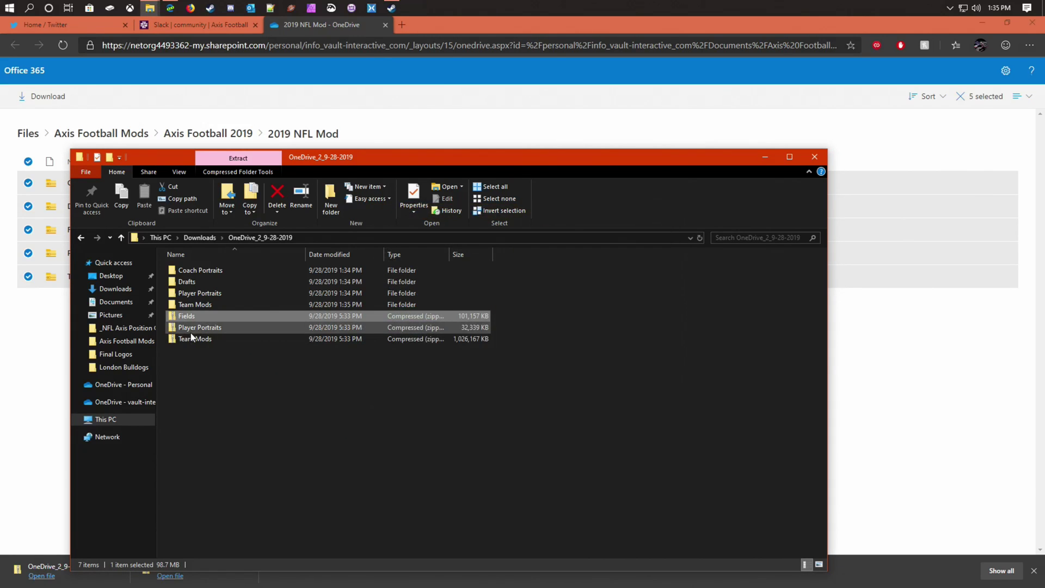
# Delete the Fields, Player Portraits and Team Mods zip archives, keeping only the five extracted folders
pyautogui.click(279, 196)
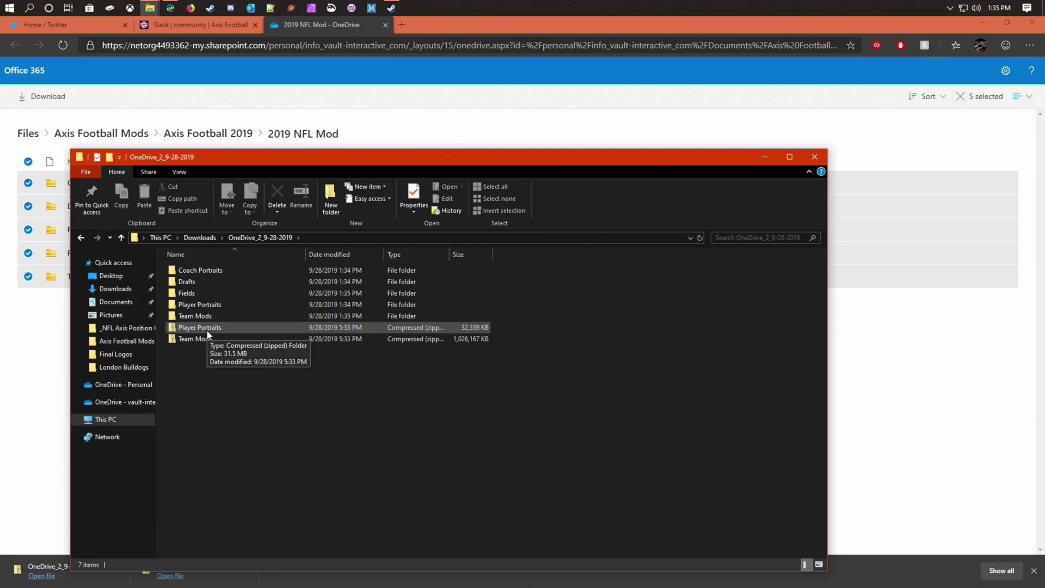
pyautogui.click(207, 329)
pyautogui.click(277, 195)
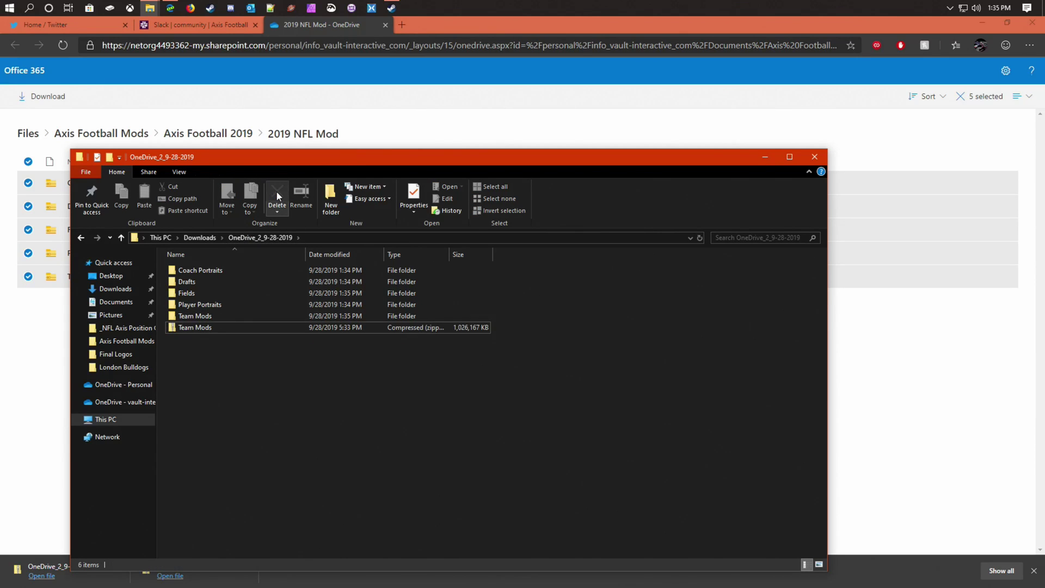
pyautogui.click(218, 329)
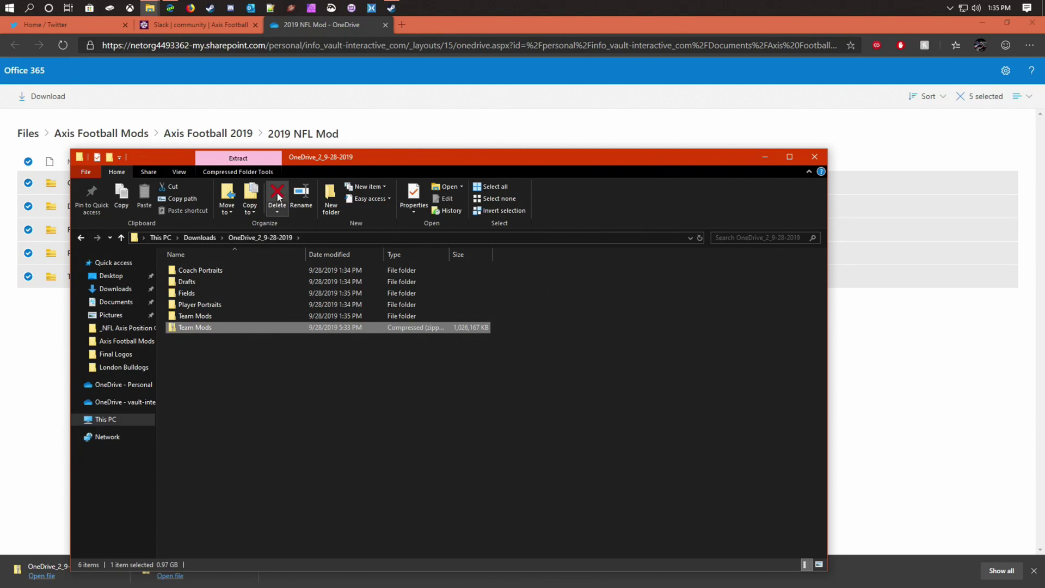
pyautogui.click(277, 196)
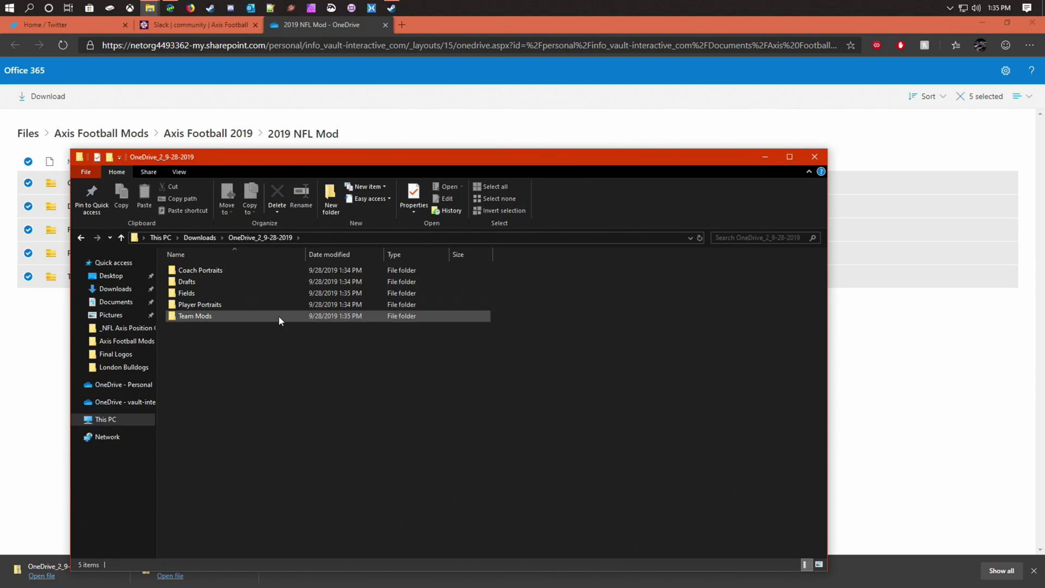
# Move the Coach Portraits, Drafts, Fields, Player Portraits and Team Mods folders into the Axis Football 2019 Mods folder
pyautogui.moveTo(181, 339); pyautogui.dragTo(294, 256)
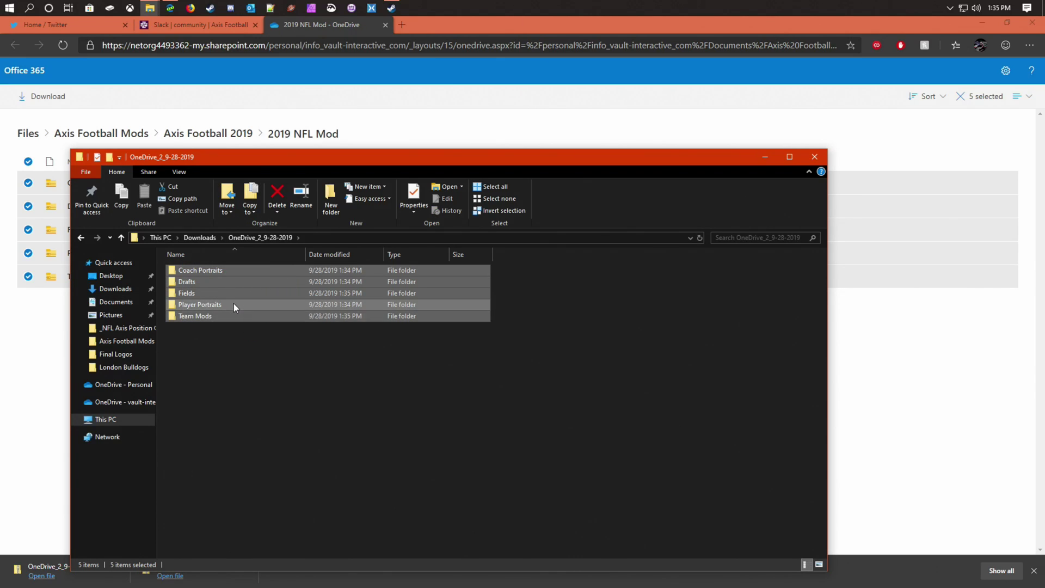
pyautogui.rightClick(234, 302)
pyautogui.click(273, 455)
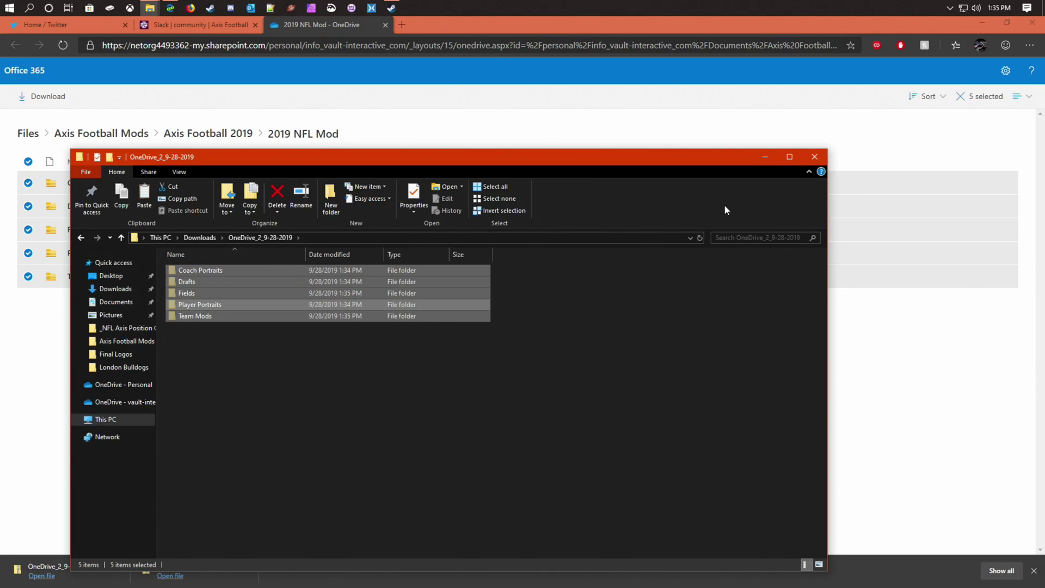
pyautogui.click(765, 157)
pyautogui.moveTo(153, 11)
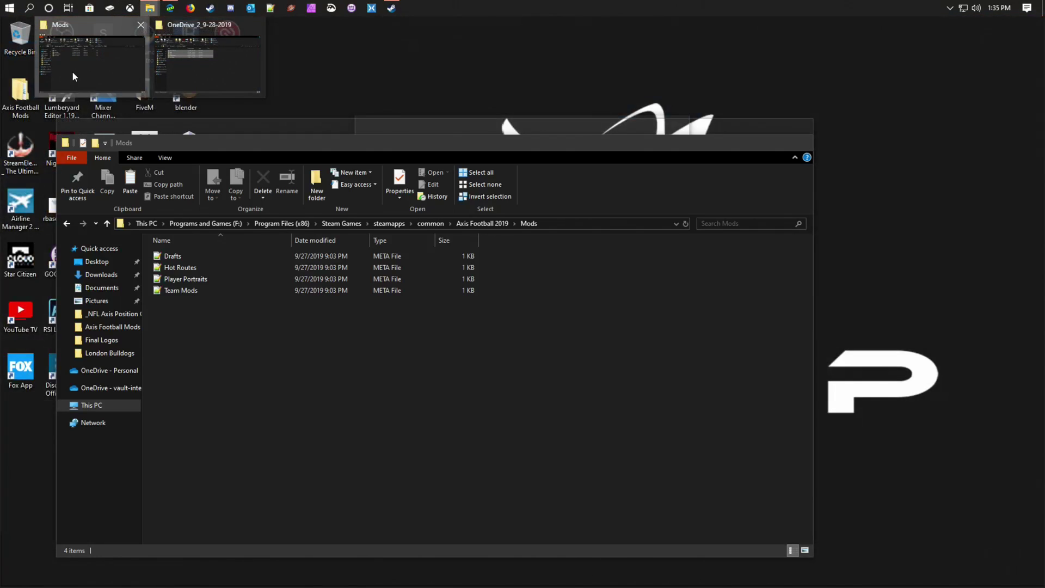
pyautogui.click(72, 76)
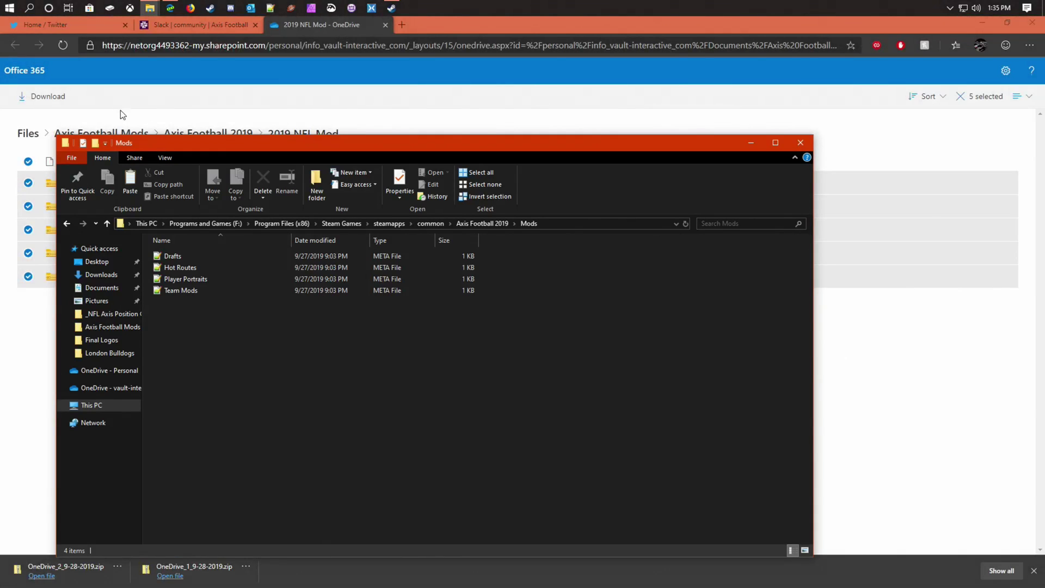
pyautogui.rightClick(195, 380)
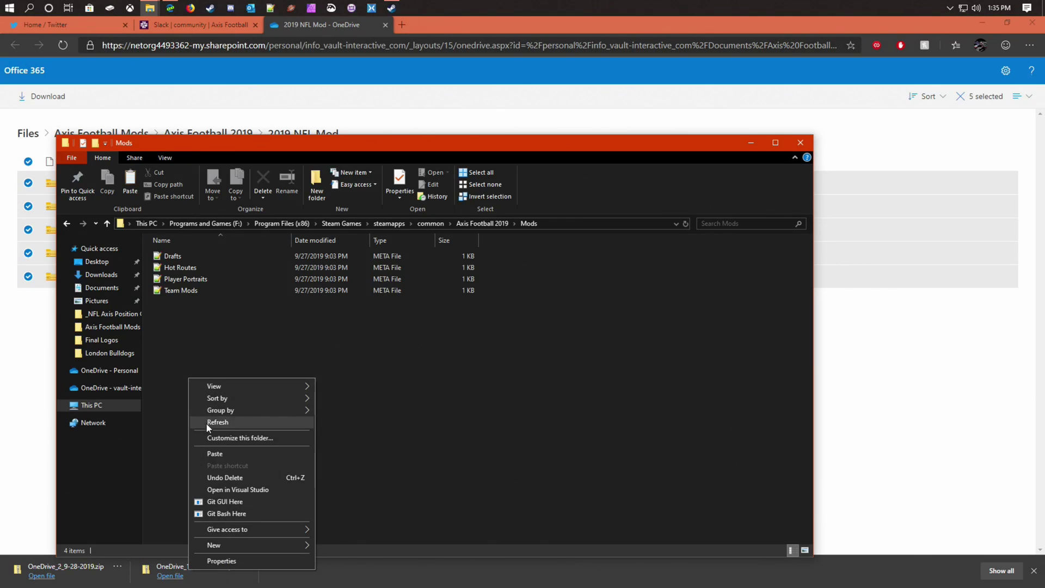
pyautogui.click(215, 456)
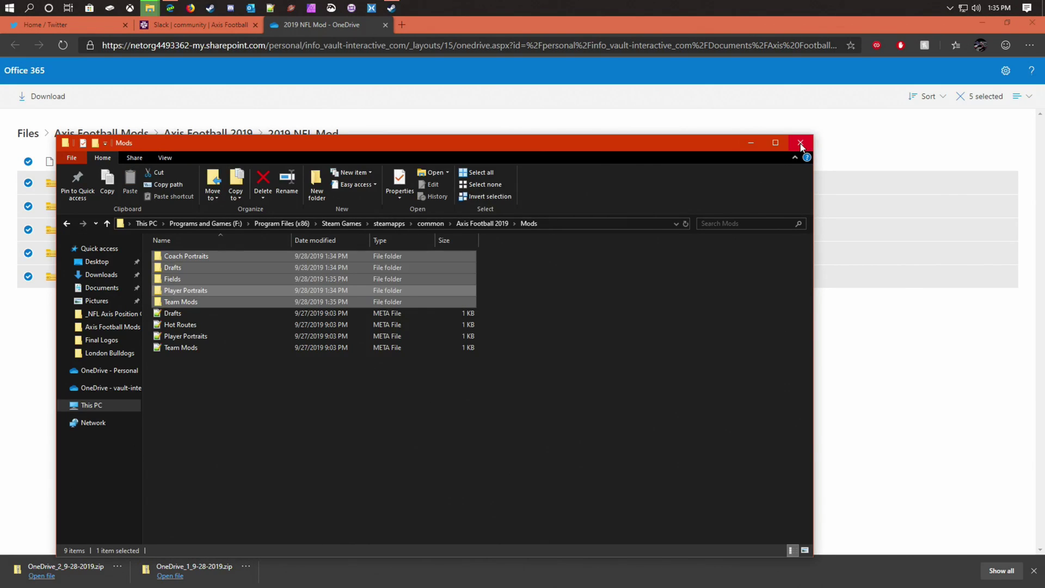
# Close the Mods folder, switch to Steam, launch Axis Football 2019 and continue to its main menu
pyautogui.click(801, 143)
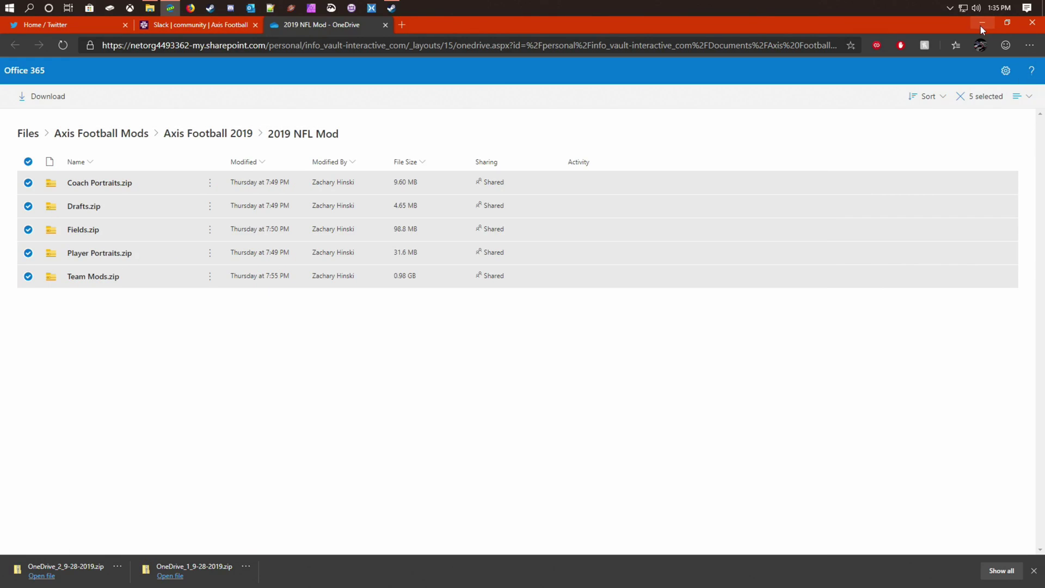
pyautogui.click(981, 25)
pyautogui.click(660, 459)
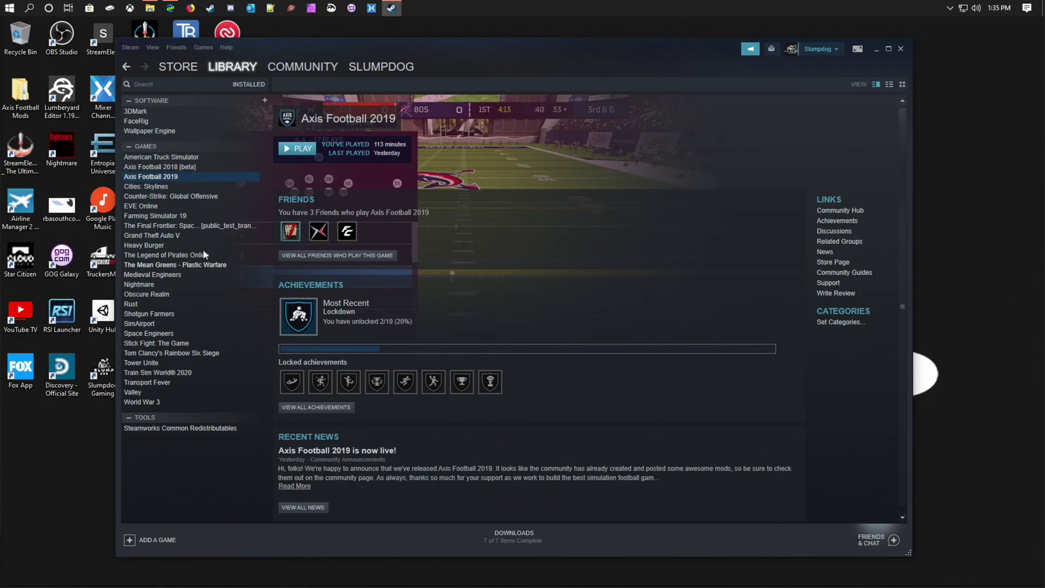
pyautogui.click(302, 151)
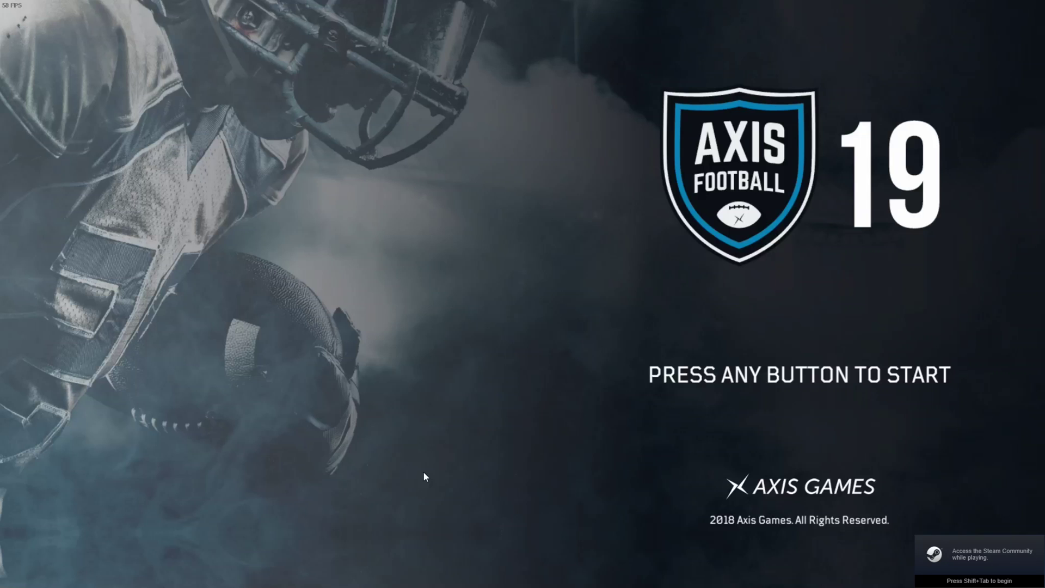
pyautogui.click(594, 379)
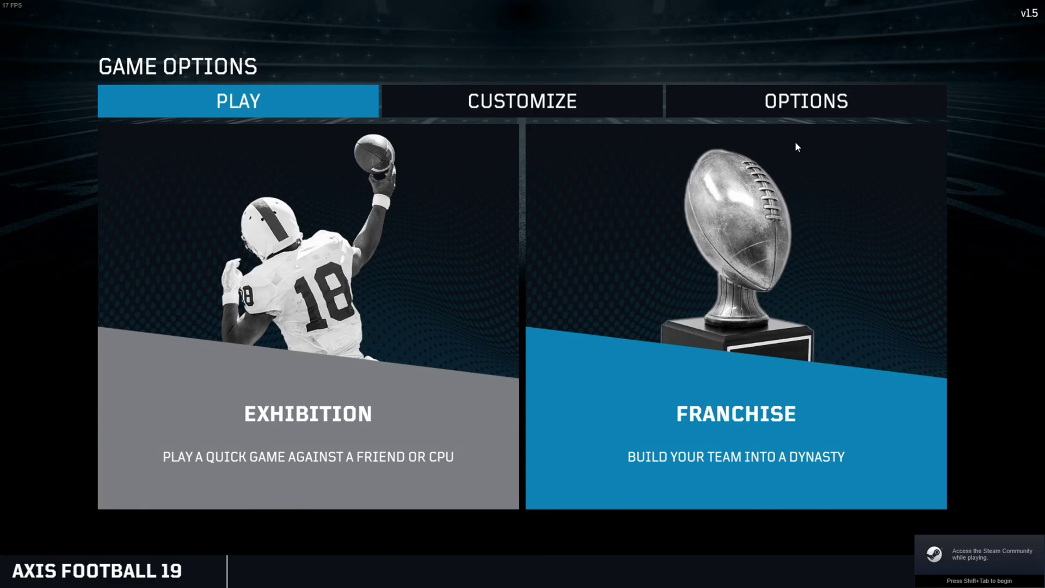
# In the game's mod options, make sure Use Base Teams is off and Use Mods is on
pyautogui.click(800, 105)
pyautogui.click(413, 393)
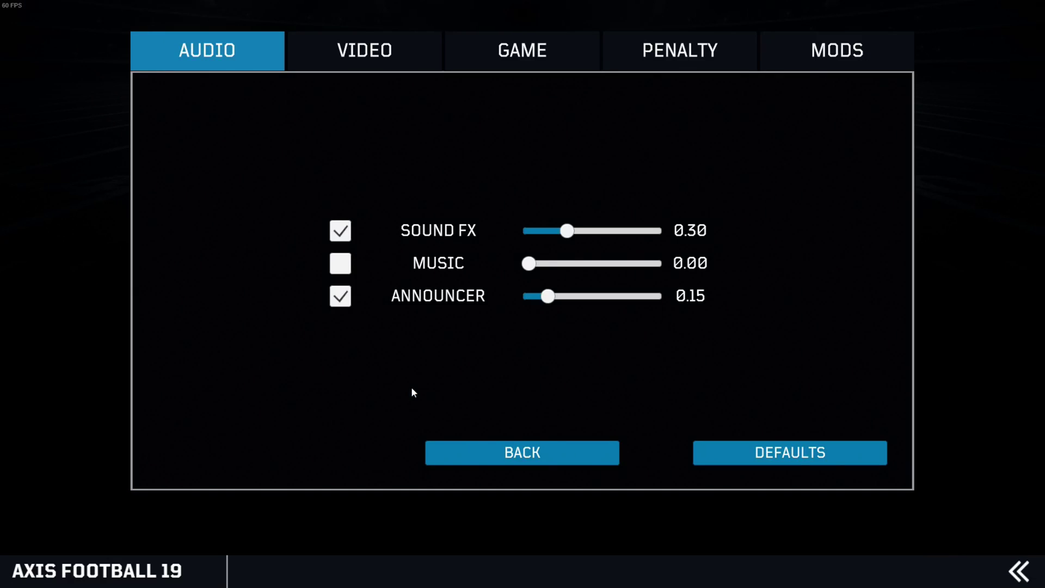
pyautogui.click(840, 50)
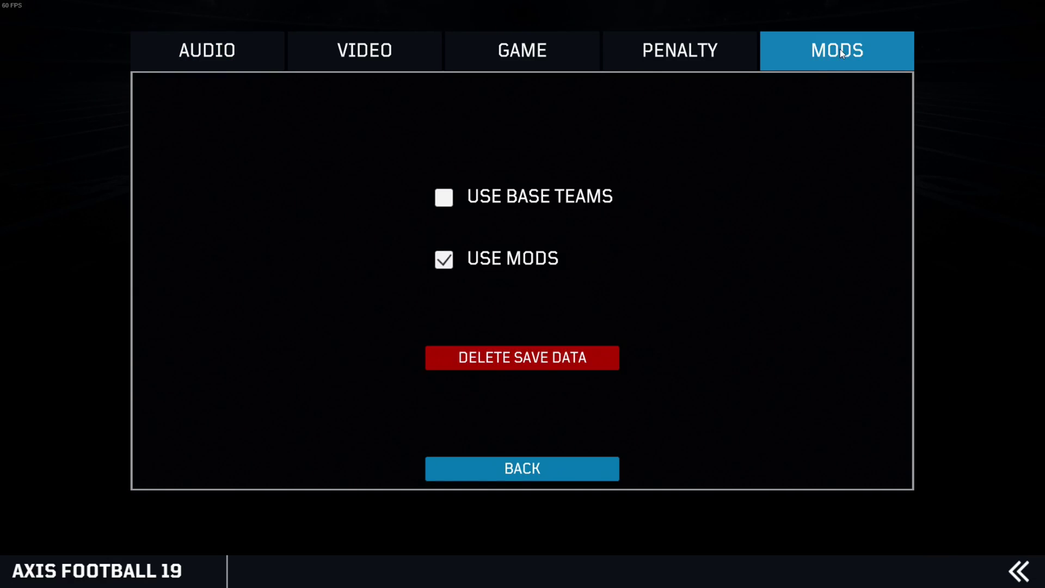
pyautogui.click(446, 207)
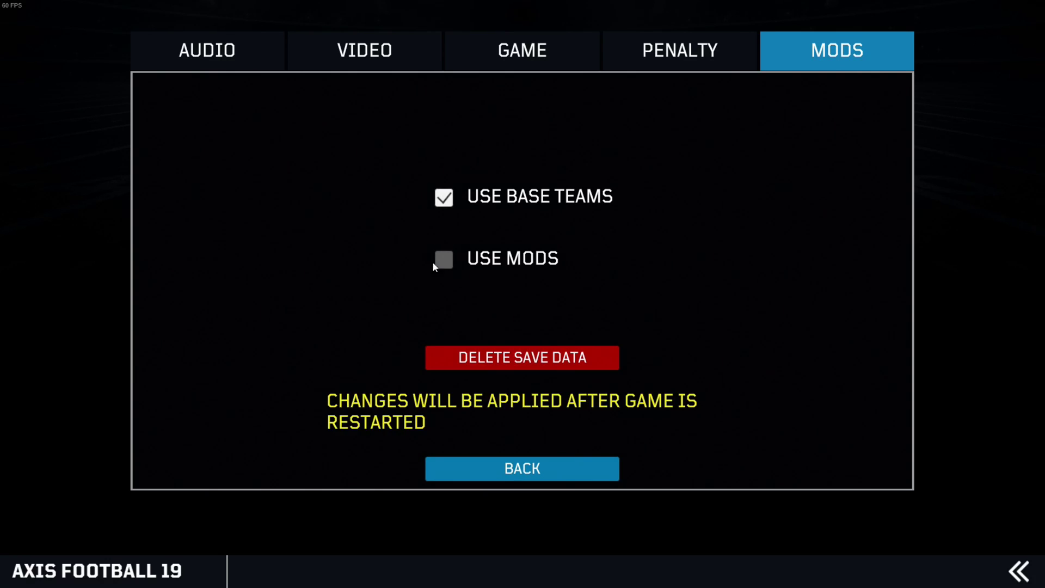
pyautogui.click(514, 196)
pyautogui.click(481, 202)
pyautogui.click(544, 201)
pyautogui.click(544, 201)
pyautogui.click(448, 204)
pyautogui.click(503, 478)
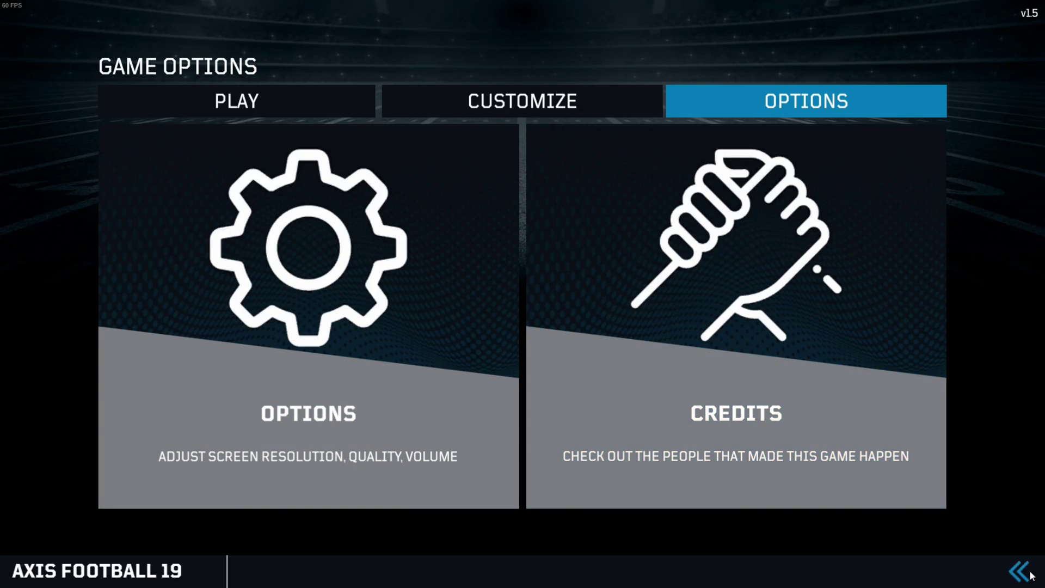
# Restart the game to apply the mod options and return to its main menu
pyautogui.click(1019, 571)
pyautogui.click(1020, 572)
pyautogui.click(998, 458)
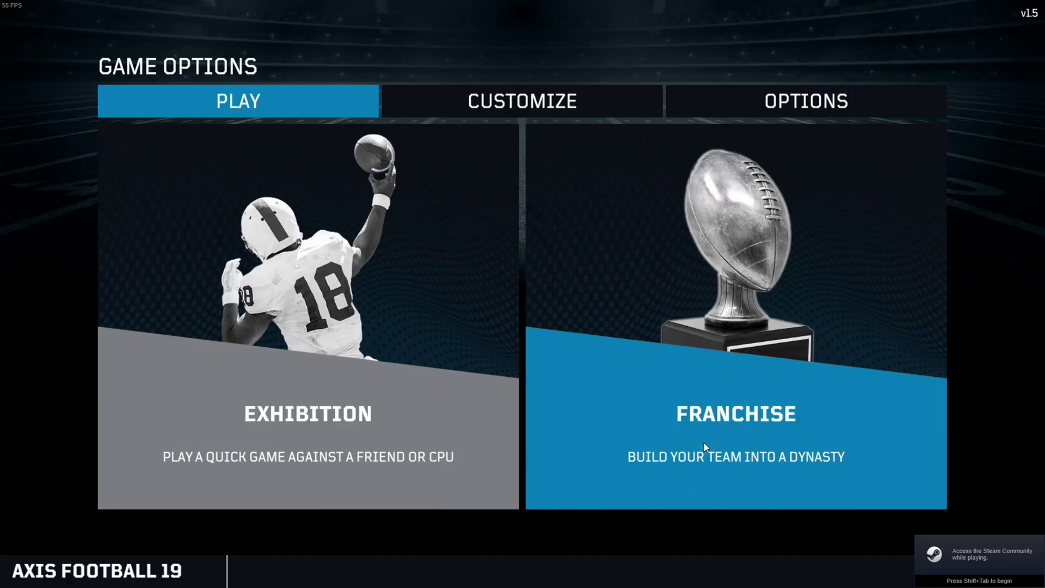
# Check the modded teams by cycling through the home teams in a Spectate exhibition match setup
pyautogui.click(329, 362)
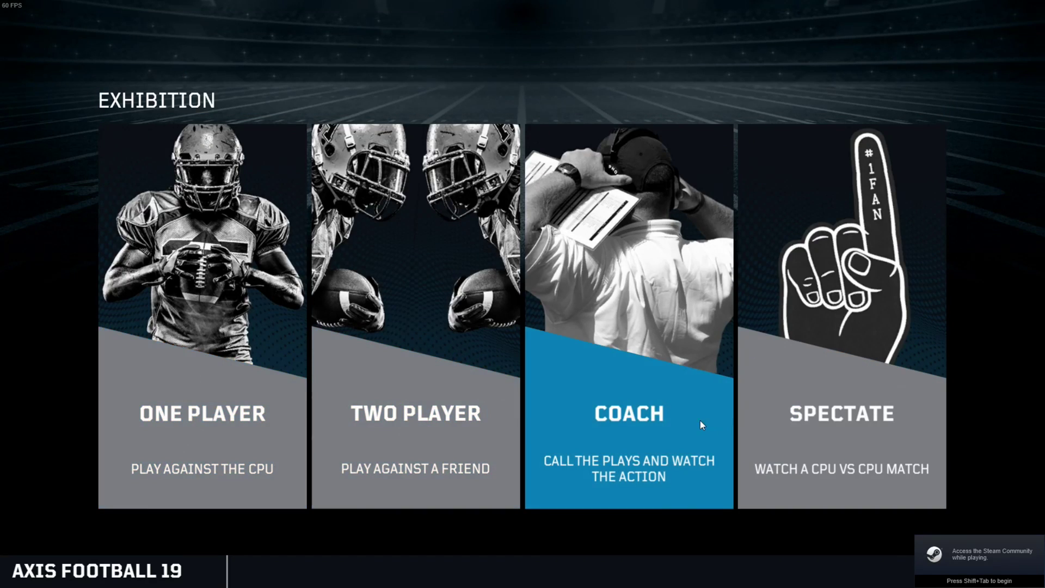
pyautogui.click(851, 408)
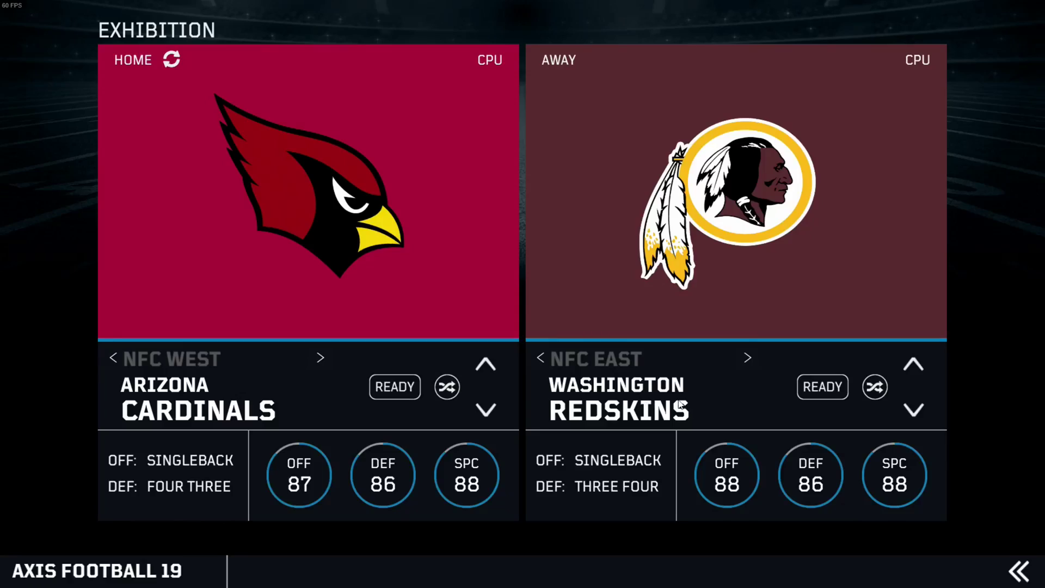
pyautogui.click(488, 413)
pyautogui.click(488, 414)
pyautogui.click(488, 414)
pyautogui.click(488, 414)
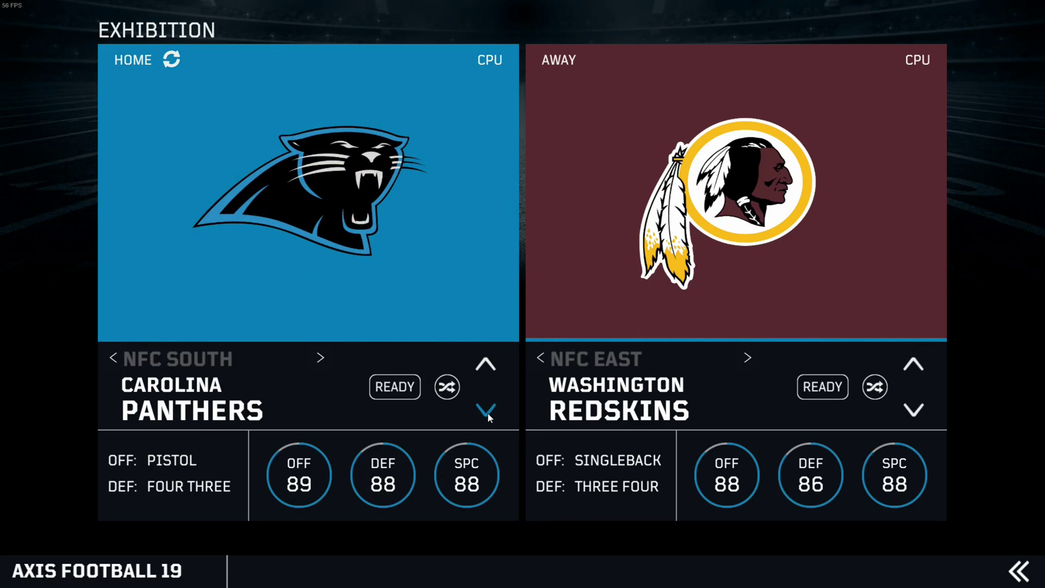
pyautogui.click(488, 414)
pyautogui.click(1019, 571)
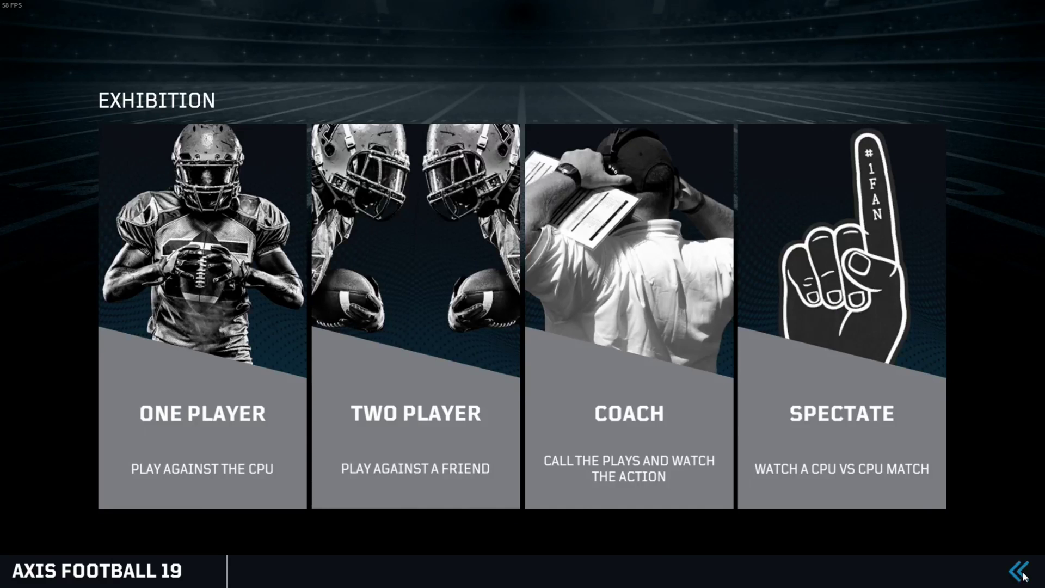
pyautogui.click(1018, 571)
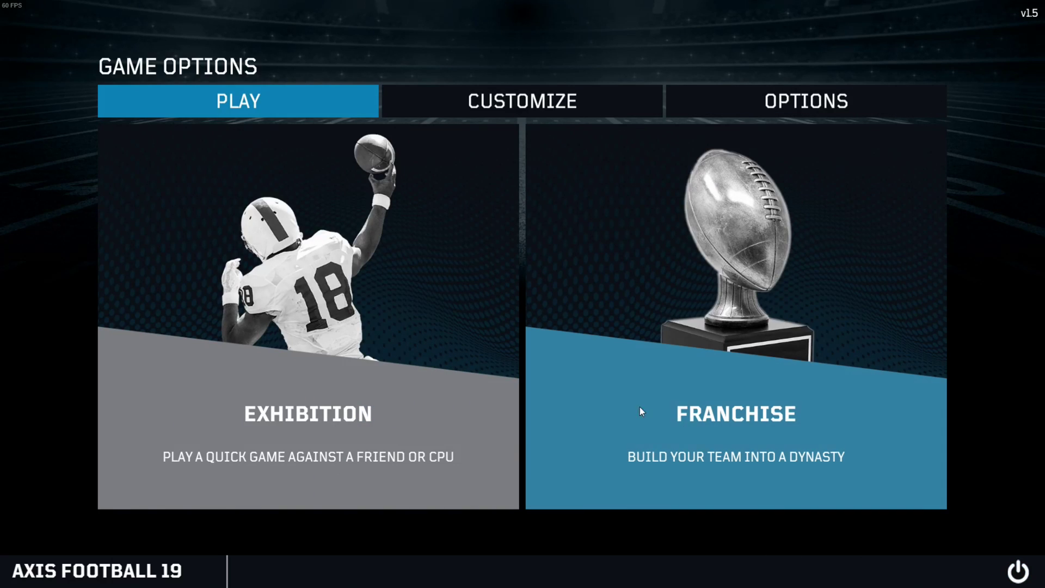
# Check the franchise file selection and exit the game
pyautogui.click(712, 390)
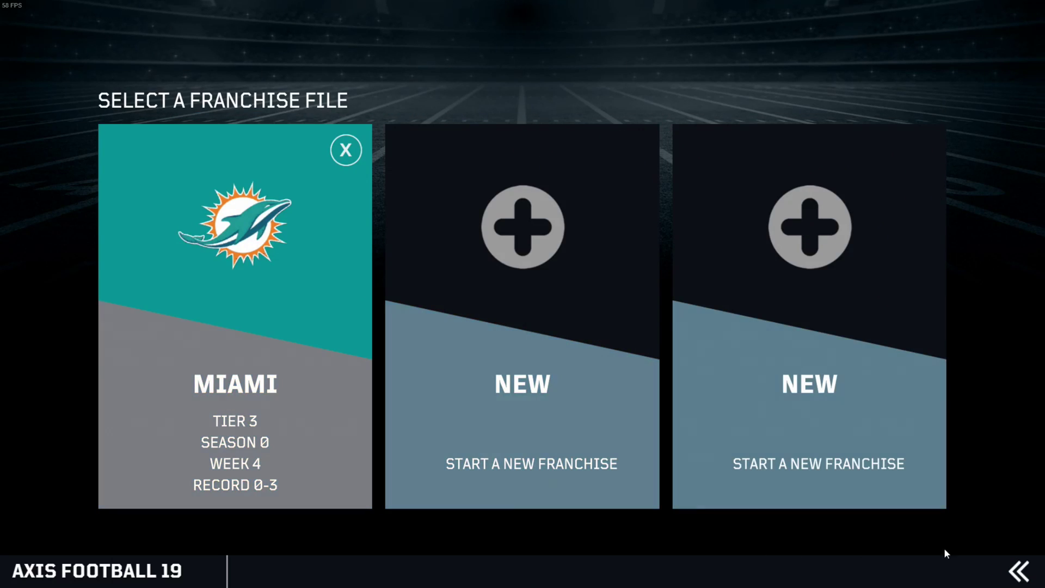
pyautogui.click(1019, 577)
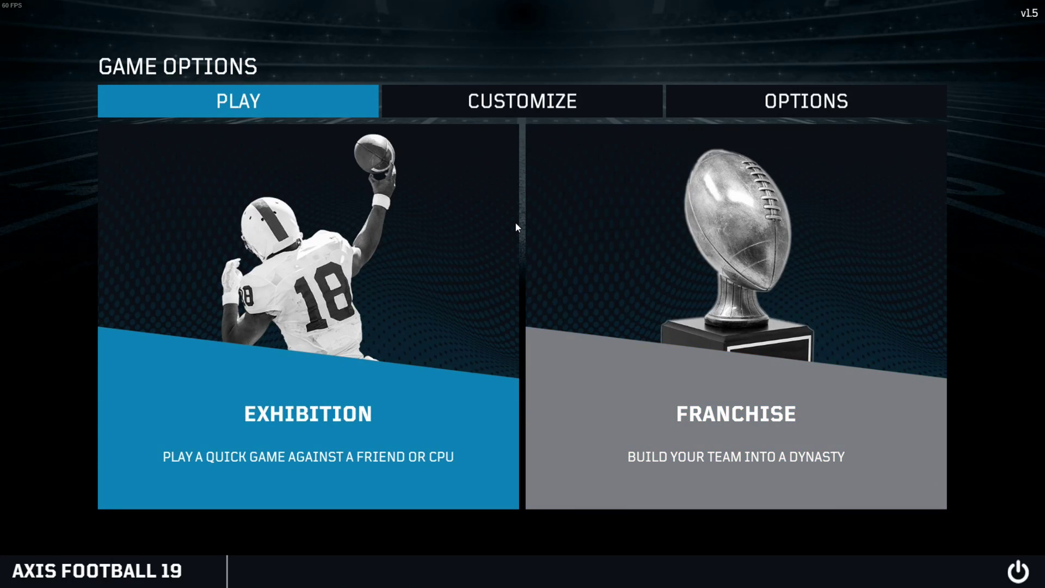
pyautogui.click(1018, 572)
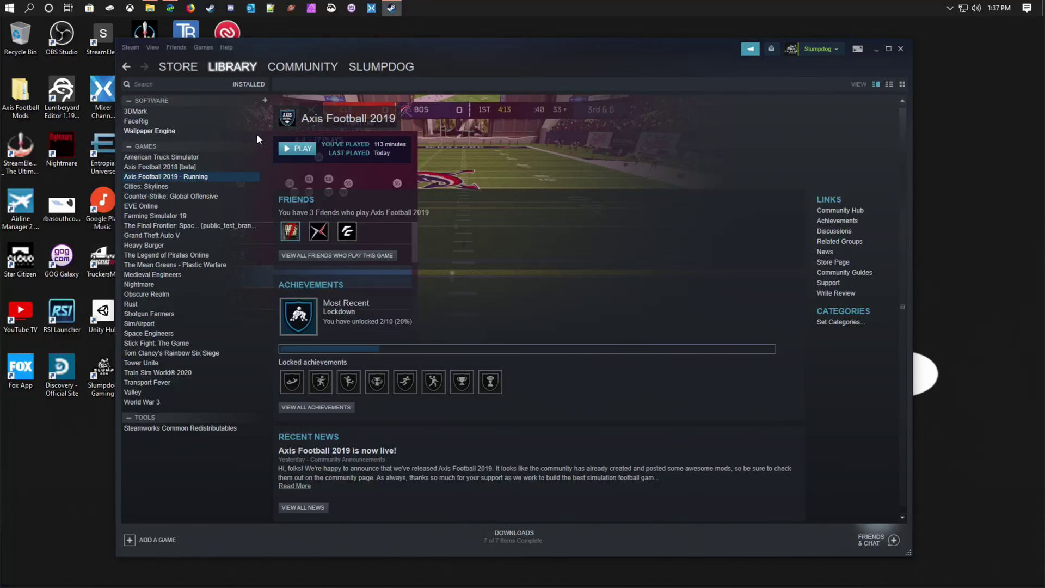
# Browse Axis Football 2019's local files from Steam to the Team Mods folder inside Mods and review its team folders
pyautogui.rightClick(181, 176)
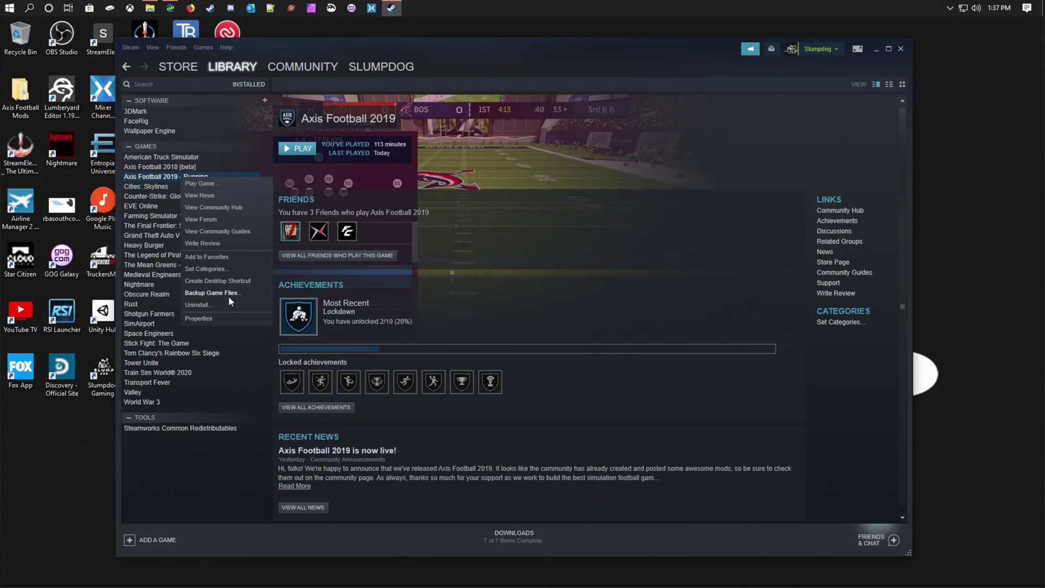
pyautogui.click(228, 294)
pyautogui.click(486, 153)
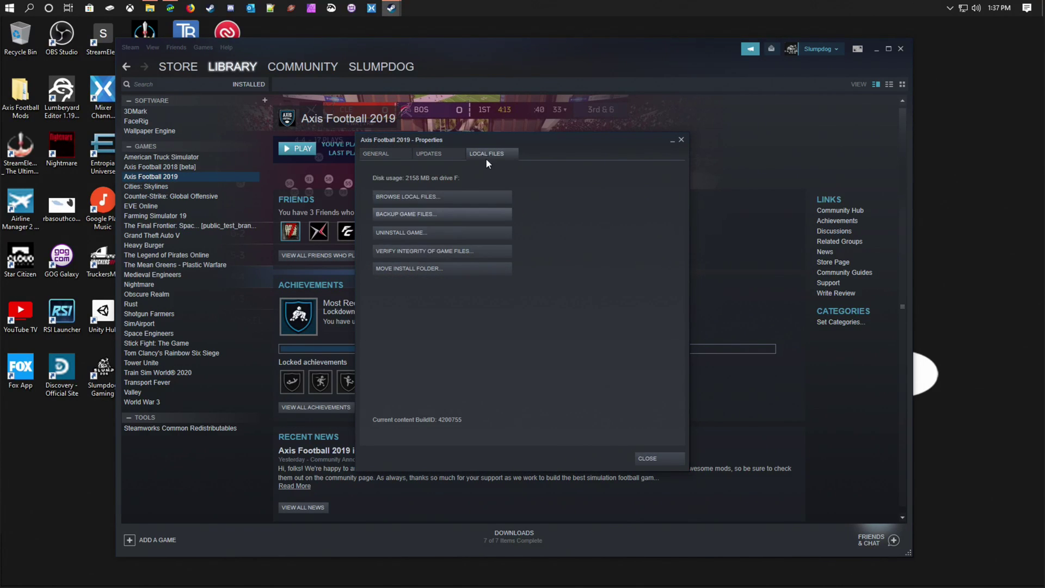
pyautogui.click(444, 201)
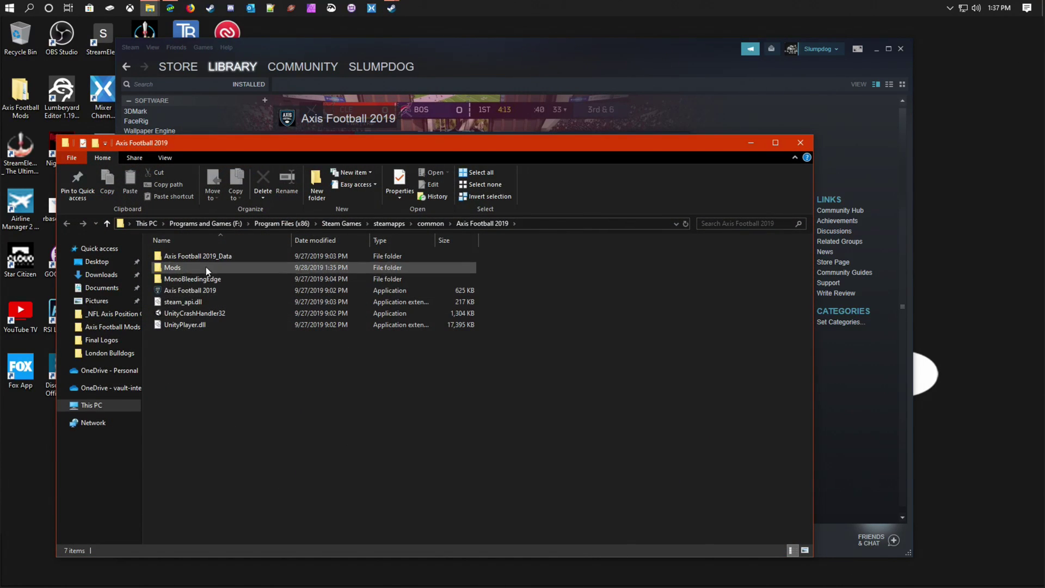
pyautogui.doubleClick(206, 267)
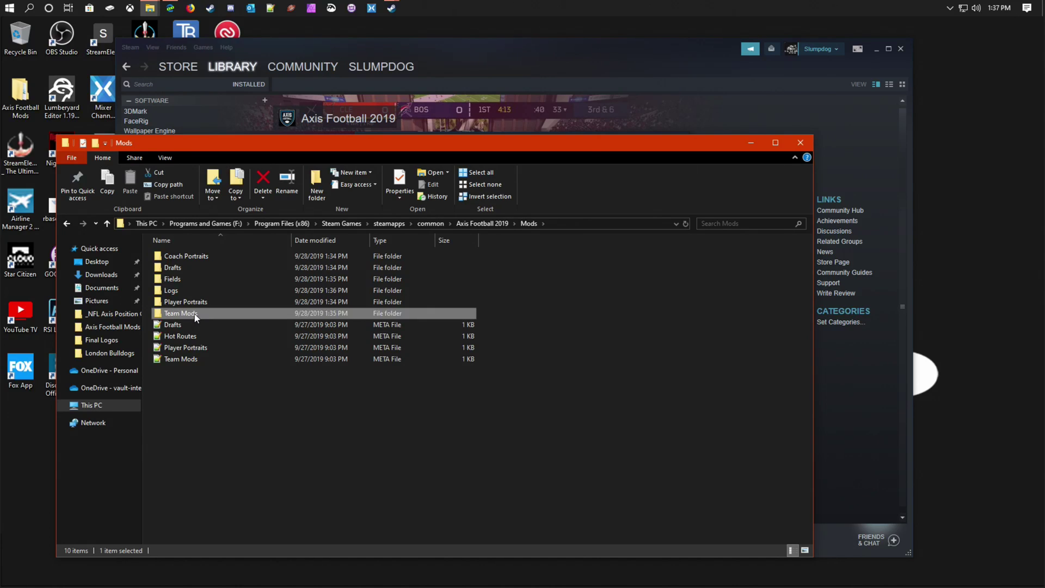
pyautogui.doubleClick(195, 314)
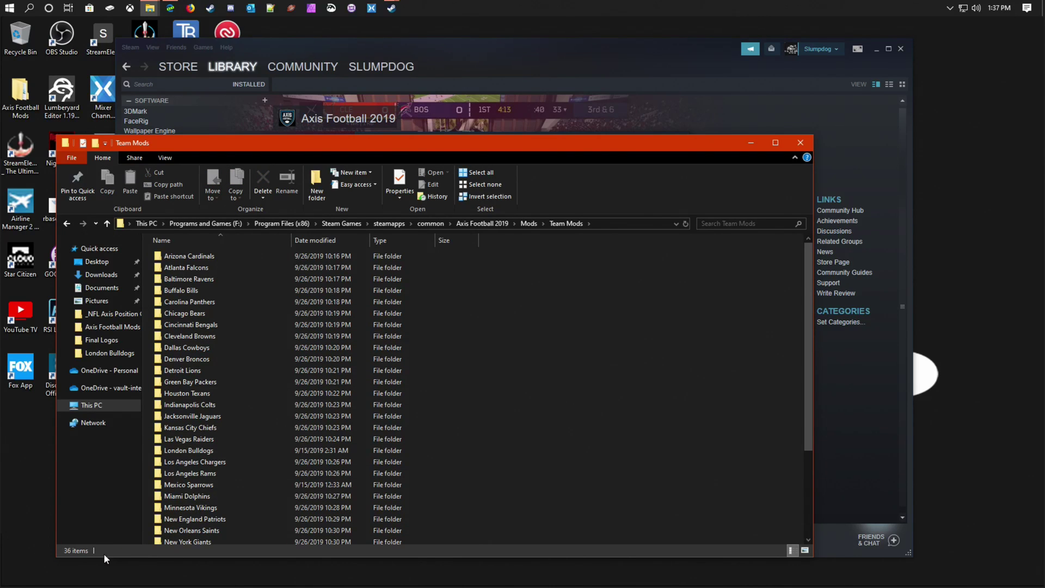
pyautogui.scroll(-3, 270, 390)
pyautogui.scroll(3, 269, 387)
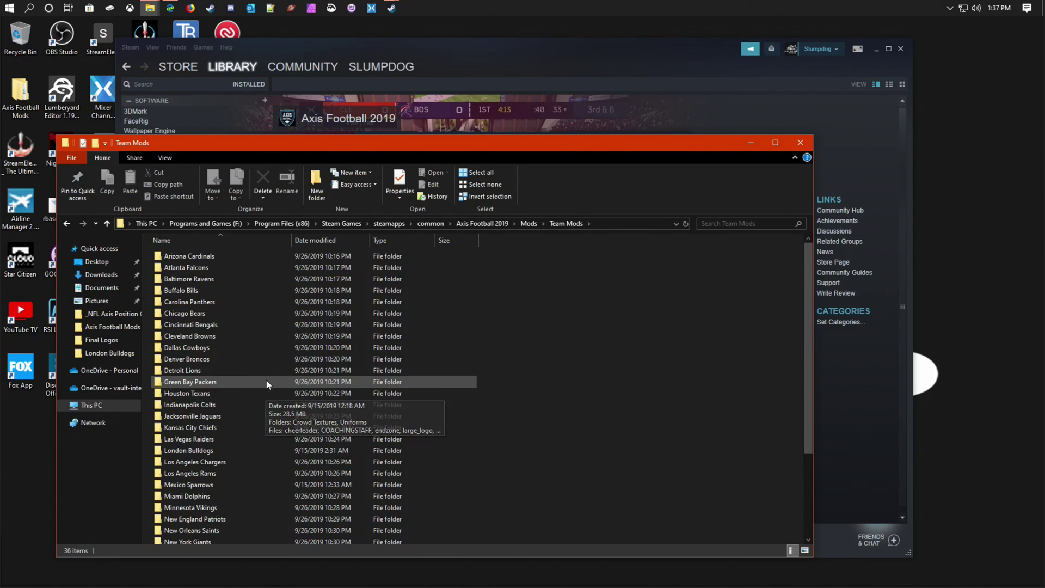